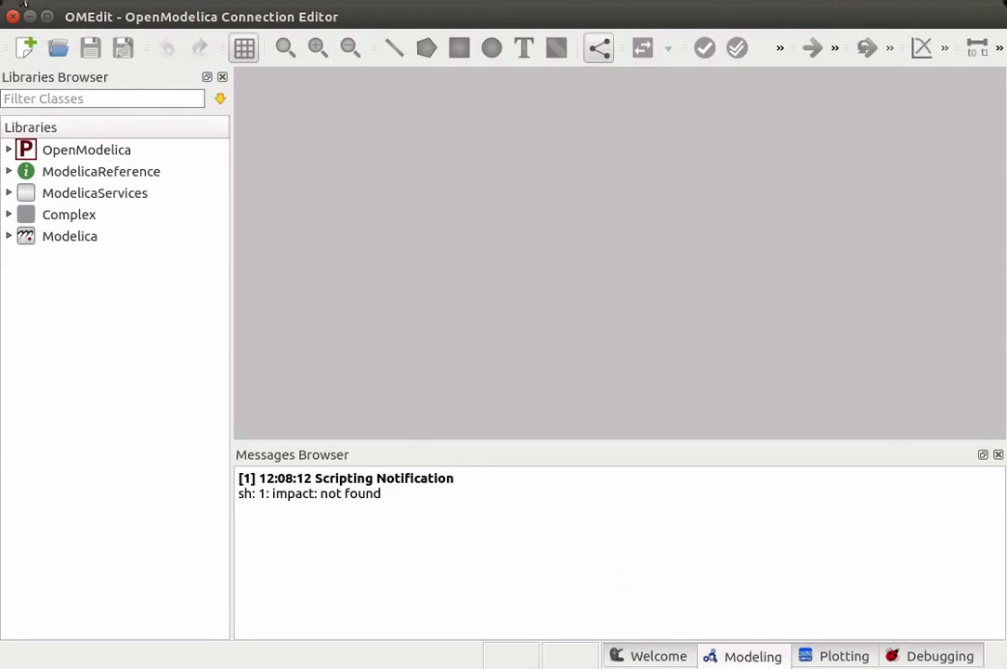
# - Create a new Modelica class named Sample with its specialization set to Class
pyautogui.click(20, 7)
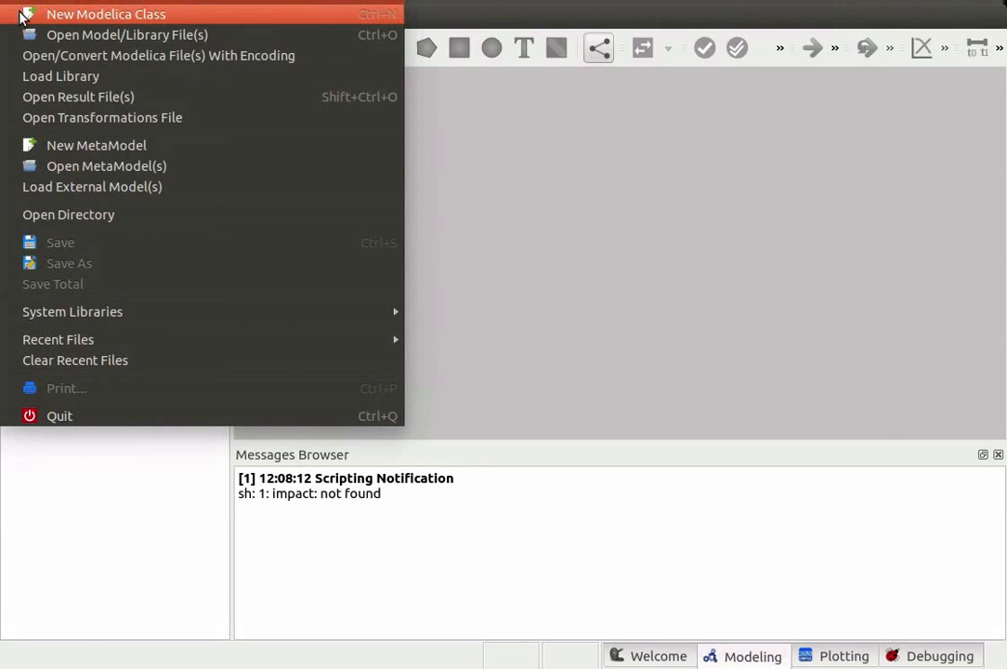
pyautogui.click(23, 15)
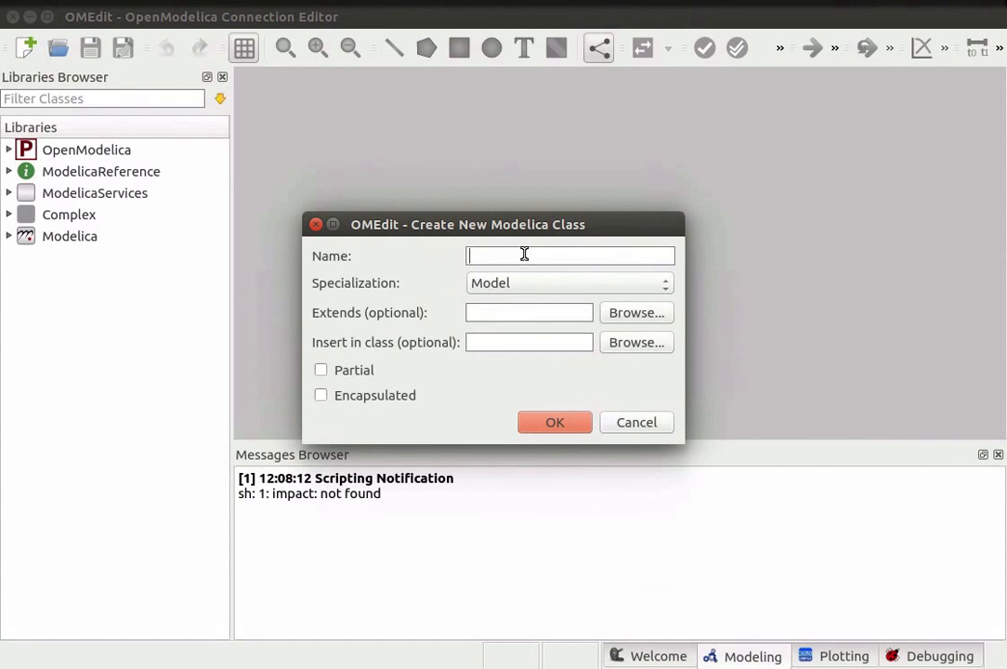
pyautogui.write('Sample')
pyautogui.click(544, 291)
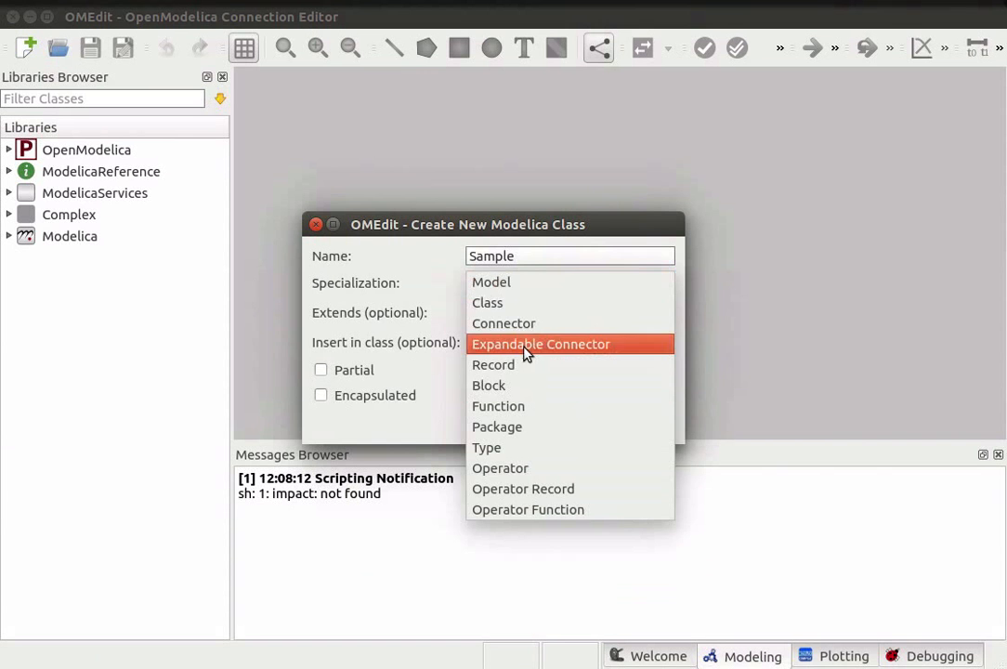
pyautogui.click(522, 310)
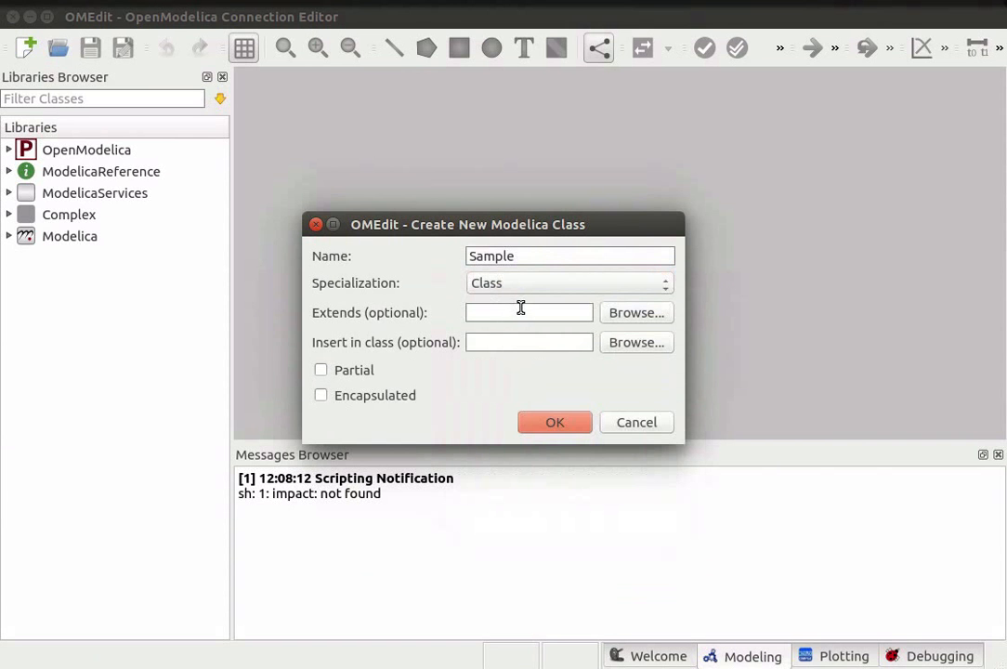
pyautogui.click(554, 424)
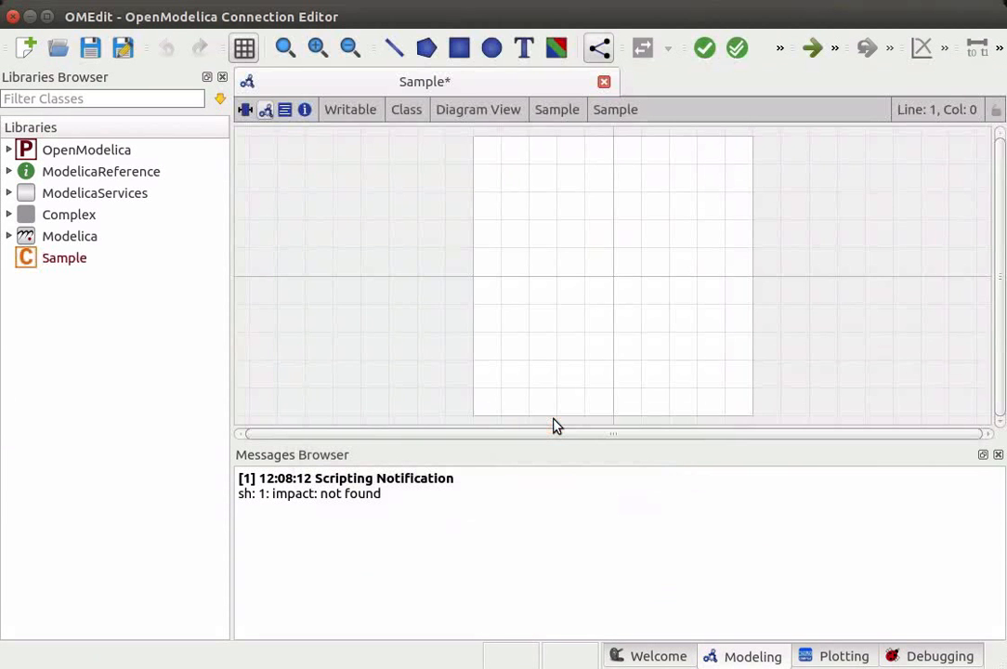
# - Save the Sample class as Sample.mo in the Desktop folder
pyautogui.click(82, 263)
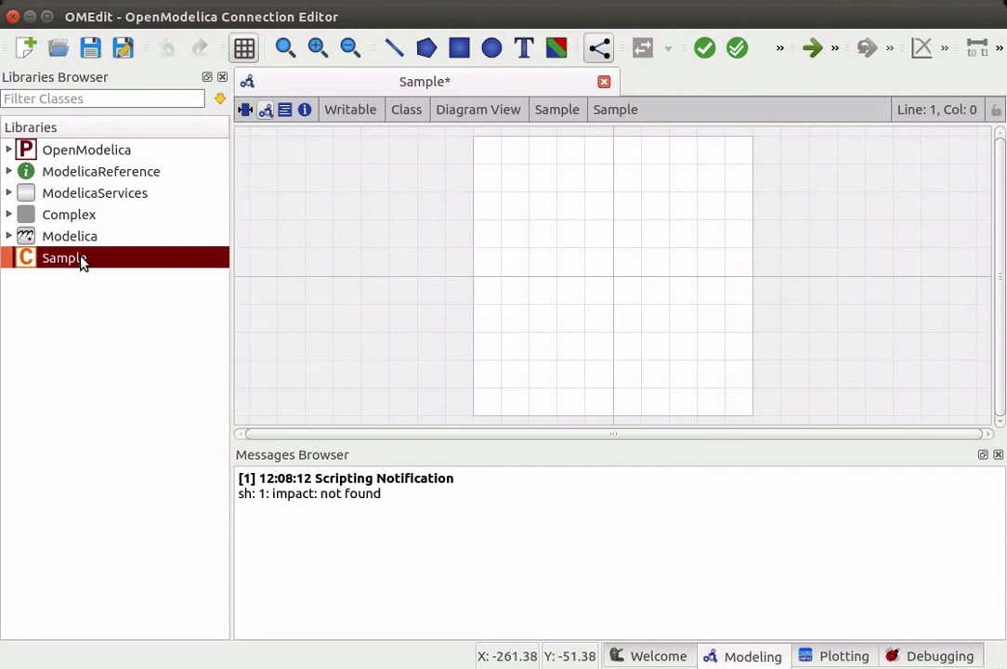
pyautogui.rightClick(81, 264)
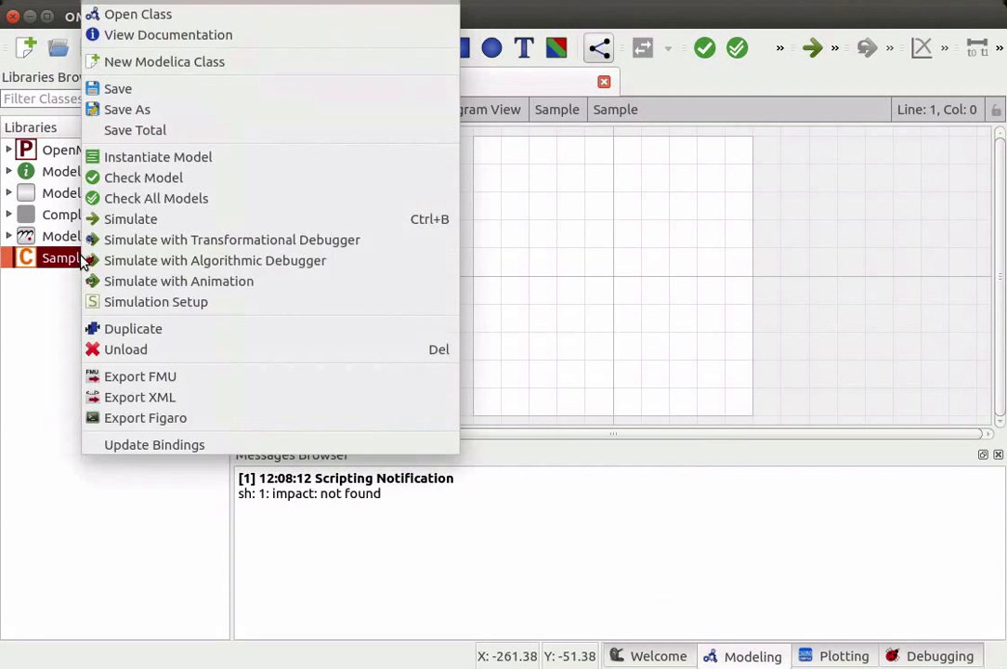
pyautogui.click(146, 89)
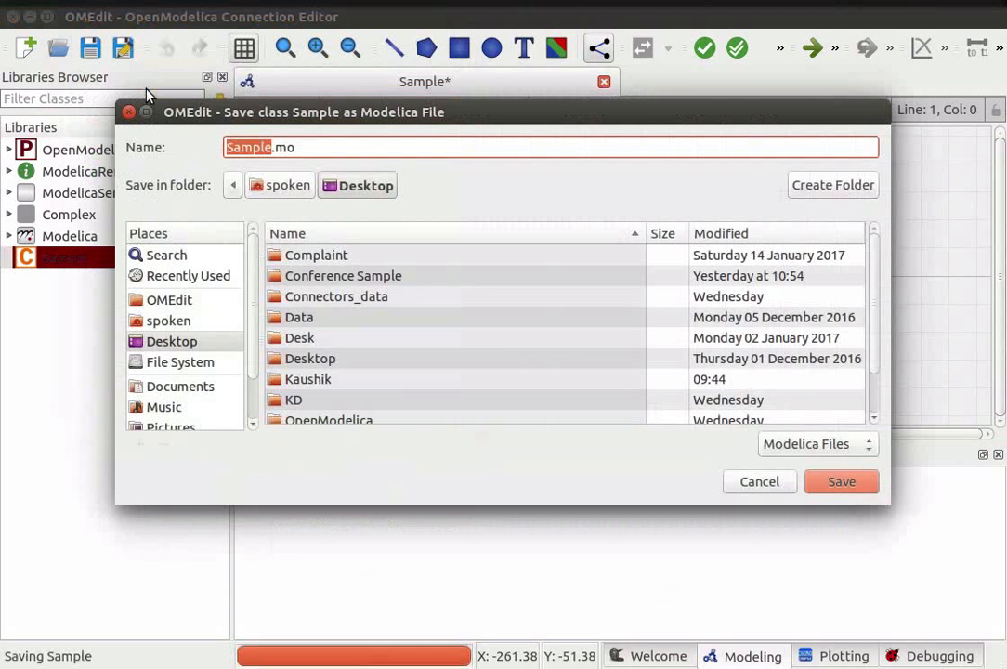
pyautogui.click(839, 482)
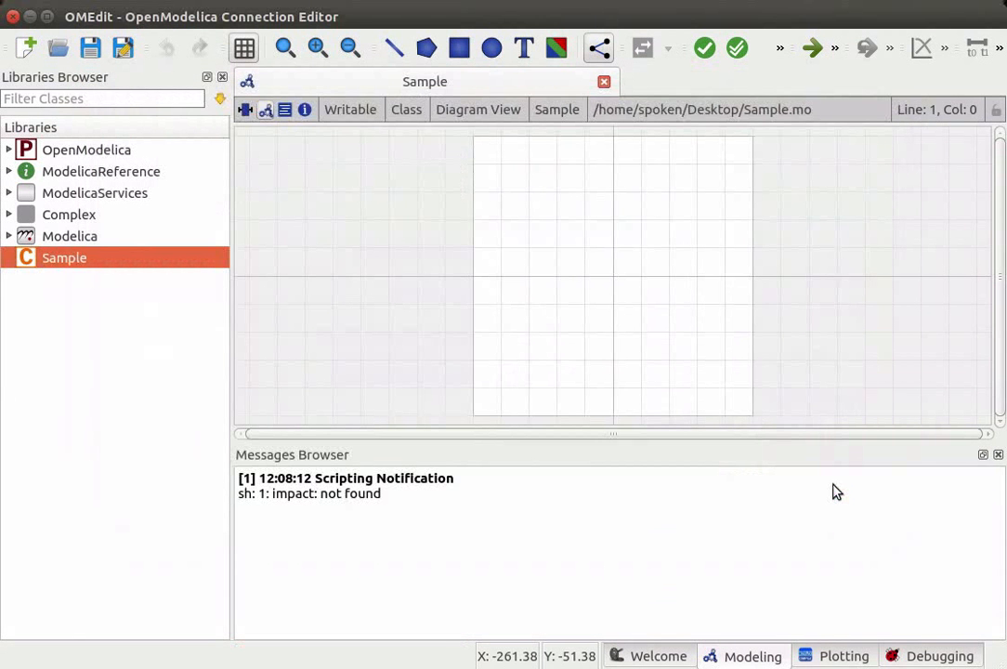
# - Unload the Sample class from the libraries browser, confirming the unload
pyautogui.rightClick(131, 265)
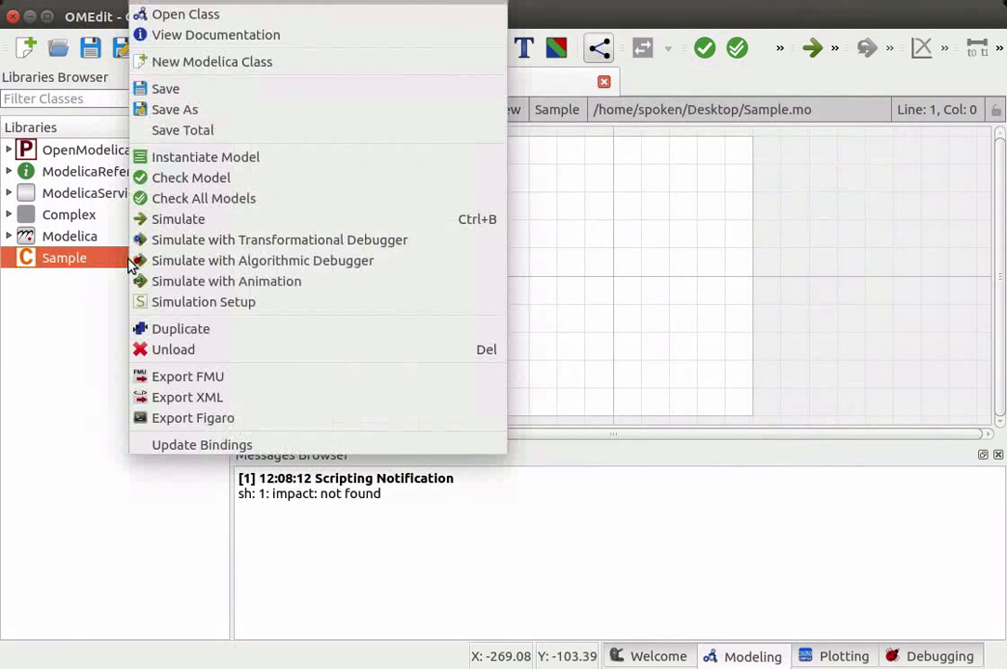
pyautogui.click(225, 352)
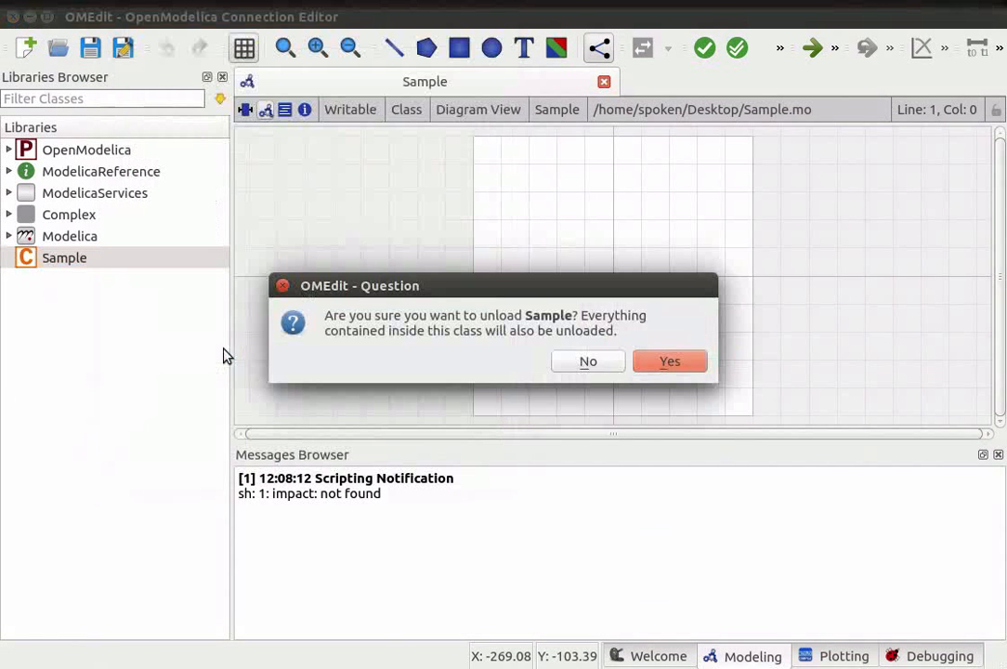
pyautogui.click(689, 364)
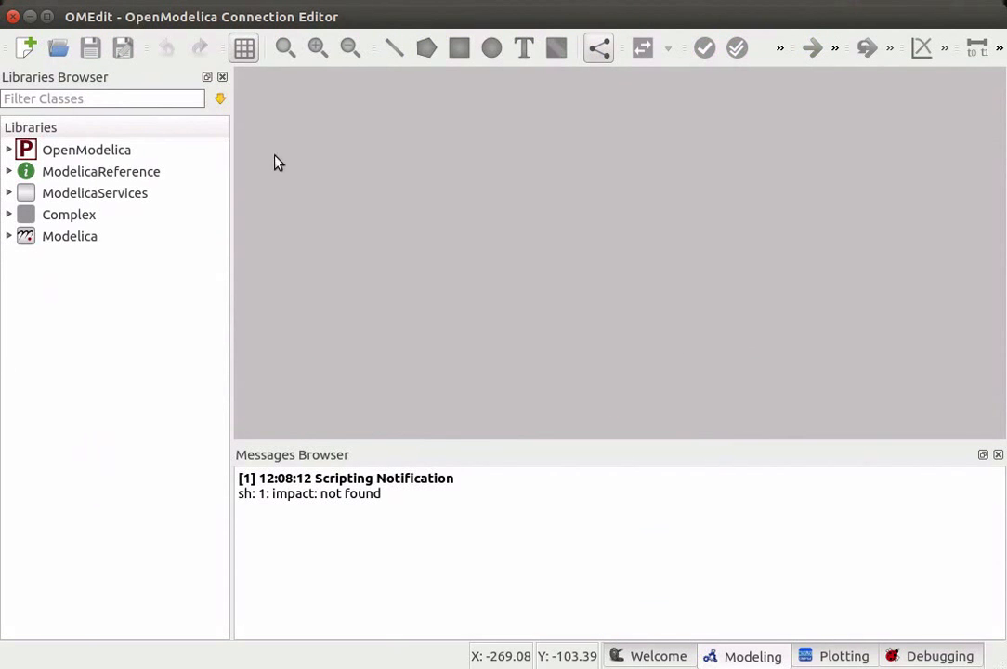
# - Open the RLC_Circuit.mo model file from the Desktop folder
pyautogui.click(26, 1)
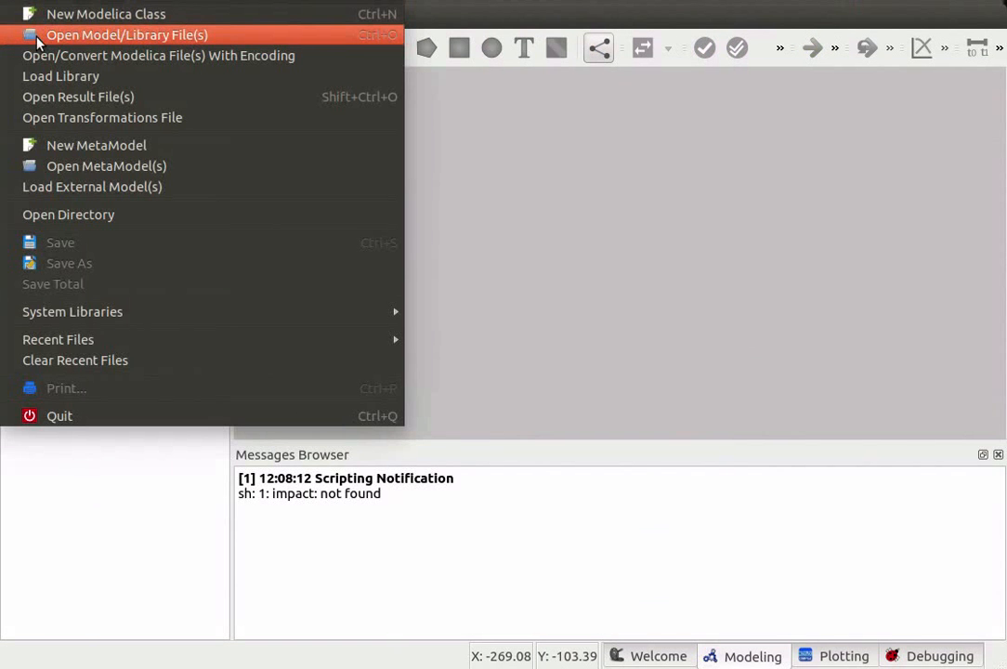
pyautogui.click(37, 37)
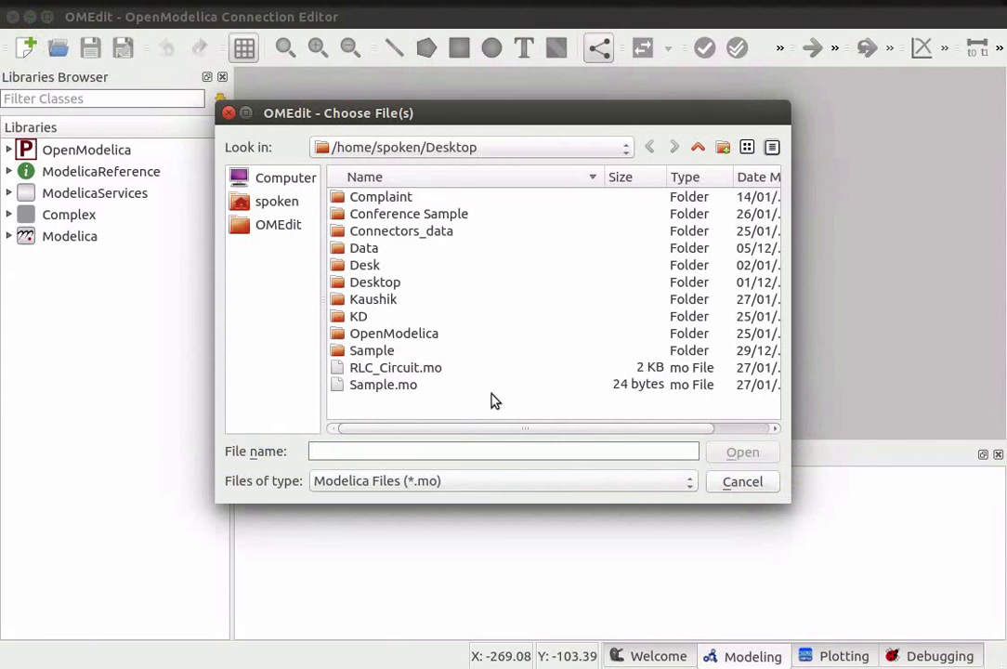
pyautogui.click(429, 370)
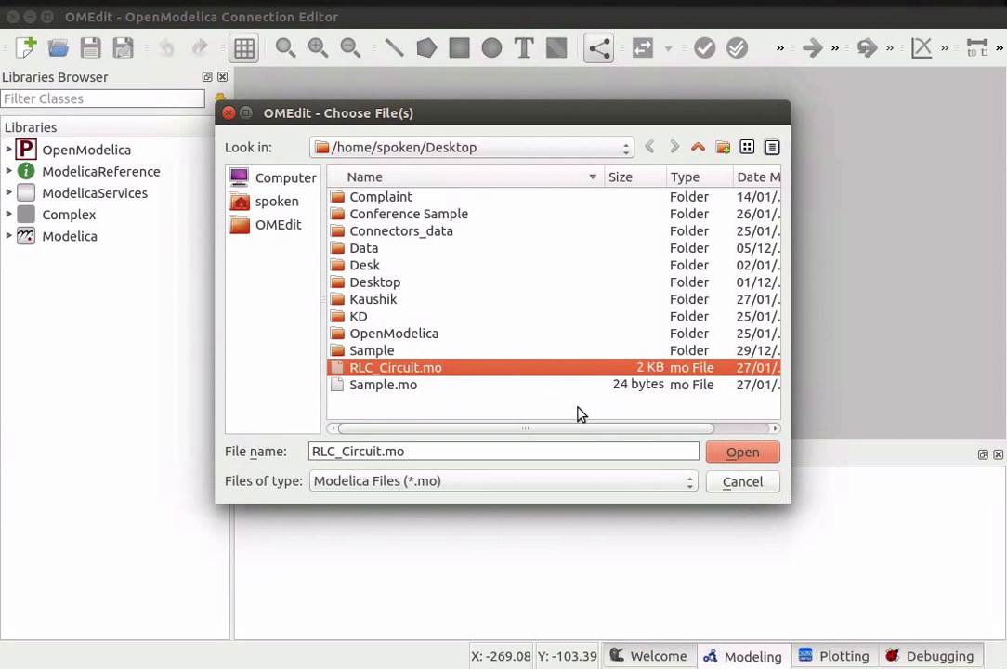
pyautogui.click(734, 454)
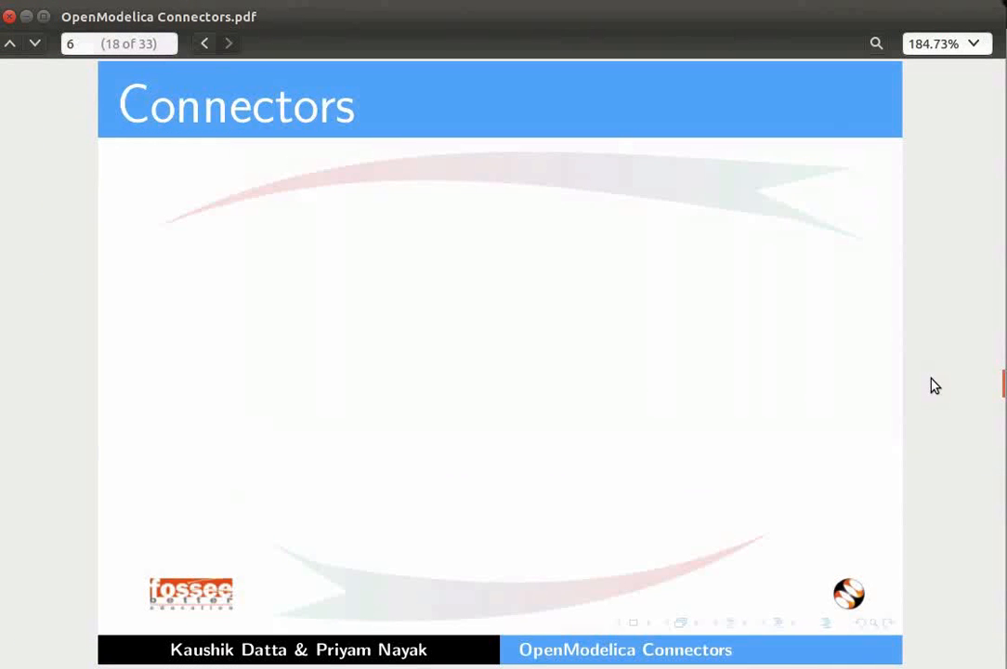
pyautogui.press('pagedown')
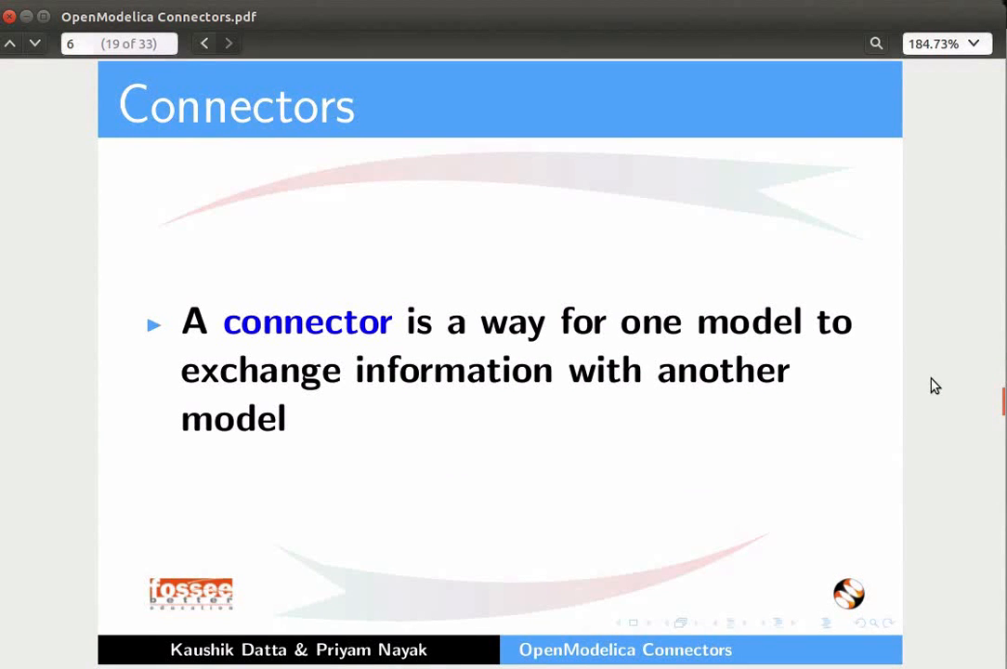
pyautogui.press('pagedown')
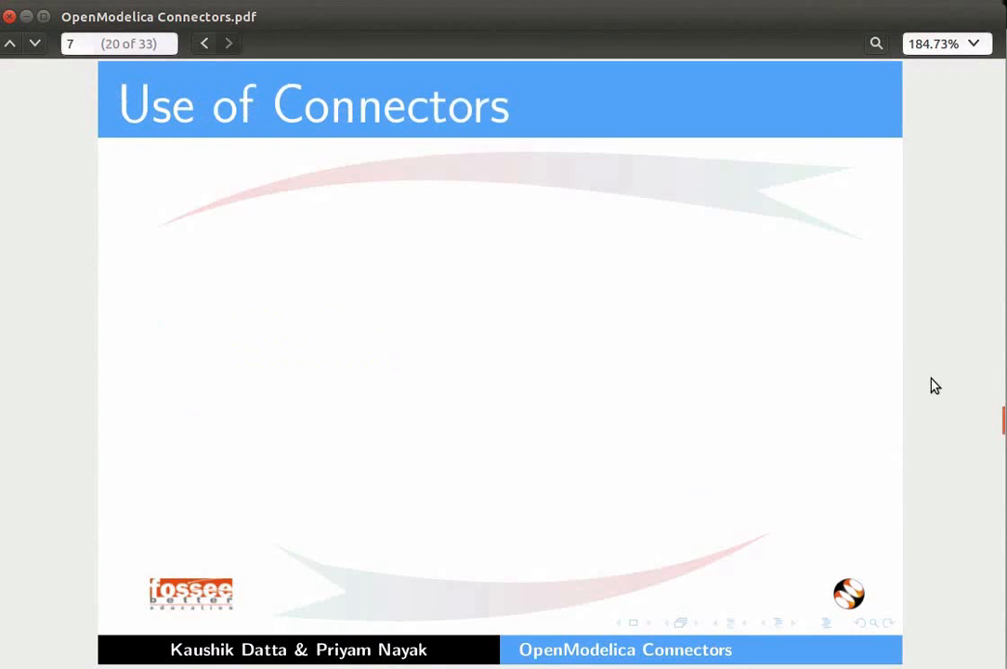
pyautogui.press('pagedown')
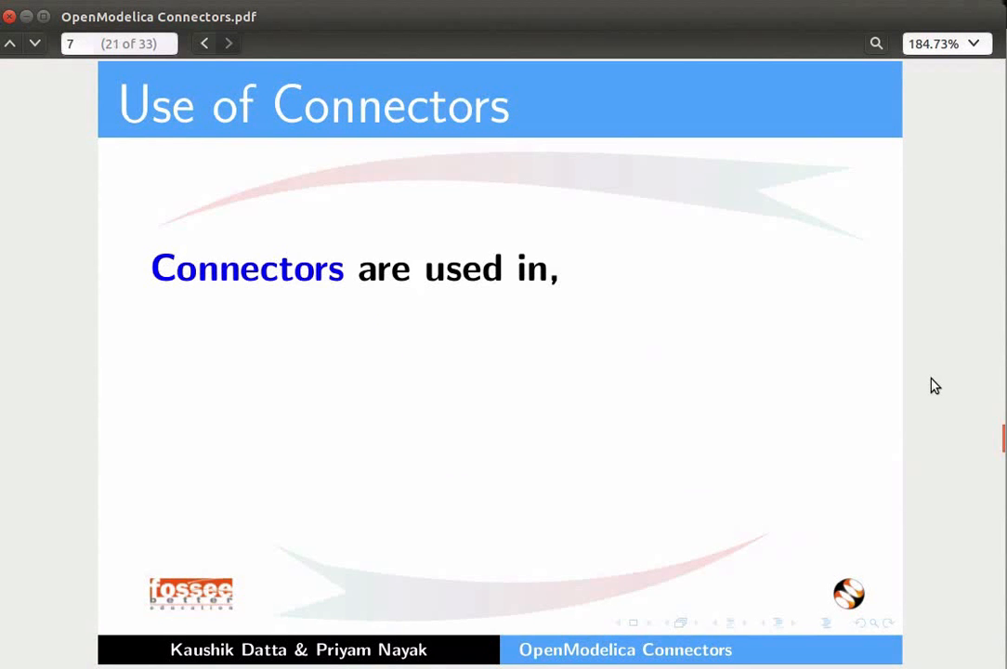
pyautogui.press('pagedown')
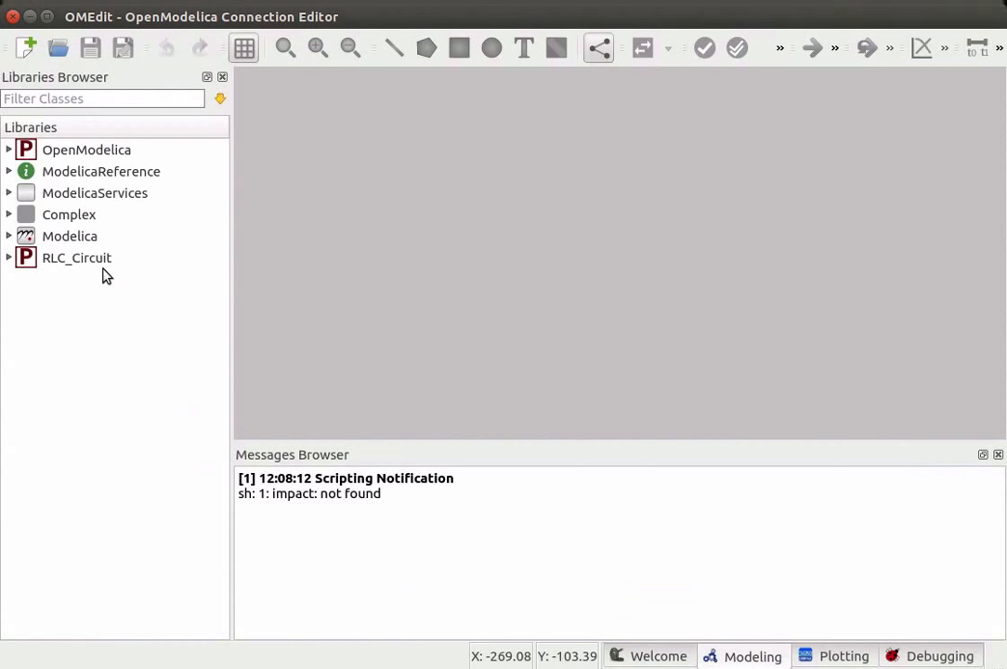
# - Expand the RLC_Circuit package, open its circuit class, and inspect its text view before returning to the diagram view
pyautogui.moveTo(127, 264)
pyautogui.click(9, 258)
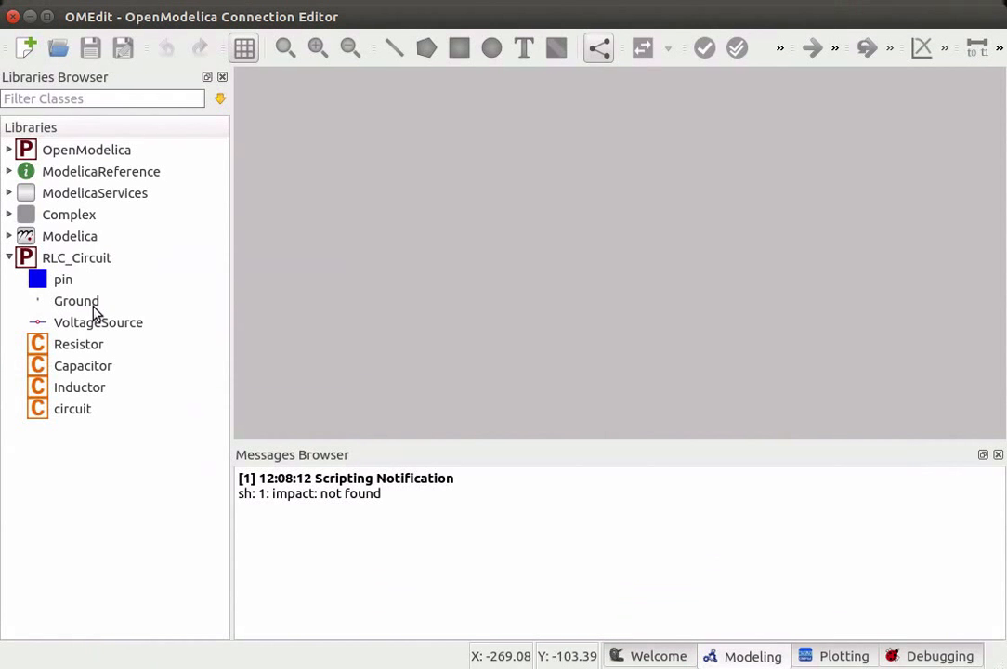
pyautogui.moveTo(93, 312)
pyautogui.moveTo(134, 337)
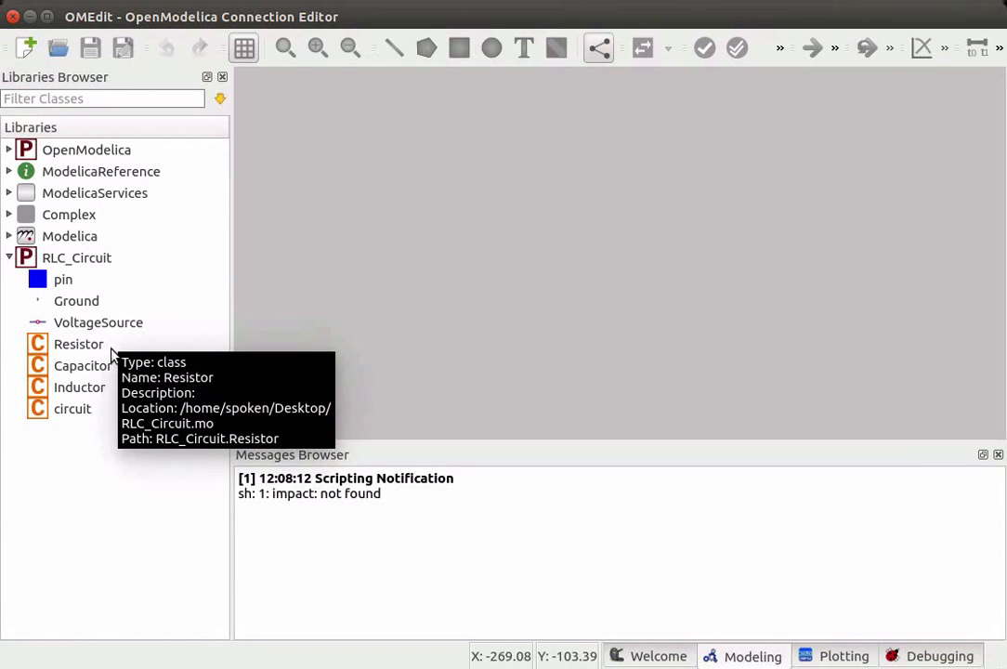
pyautogui.moveTo(113, 370)
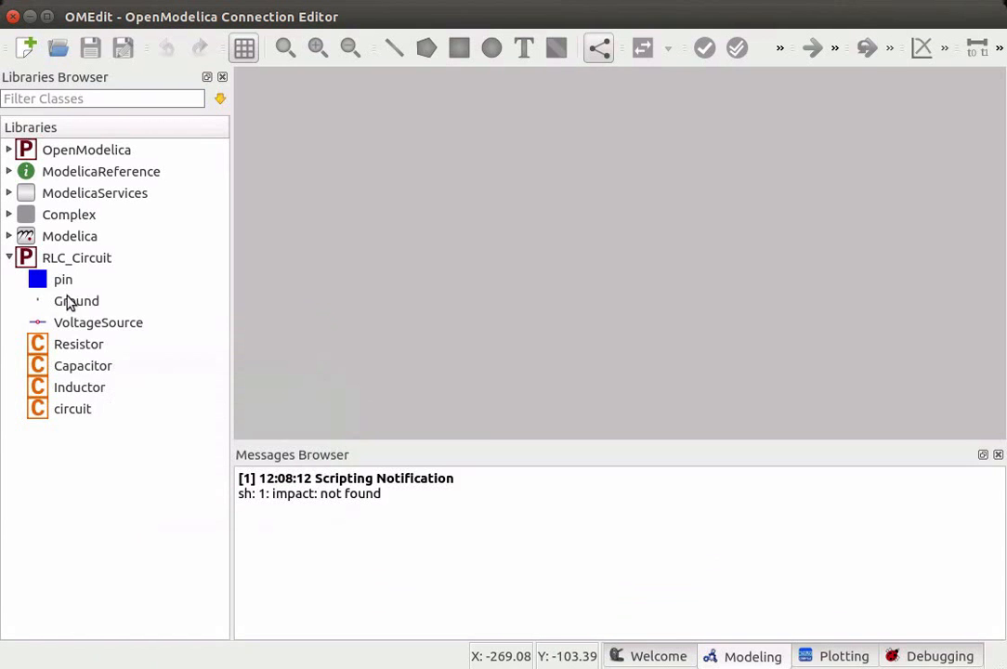
pyautogui.moveTo(79, 282)
pyautogui.doubleClick(79, 415)
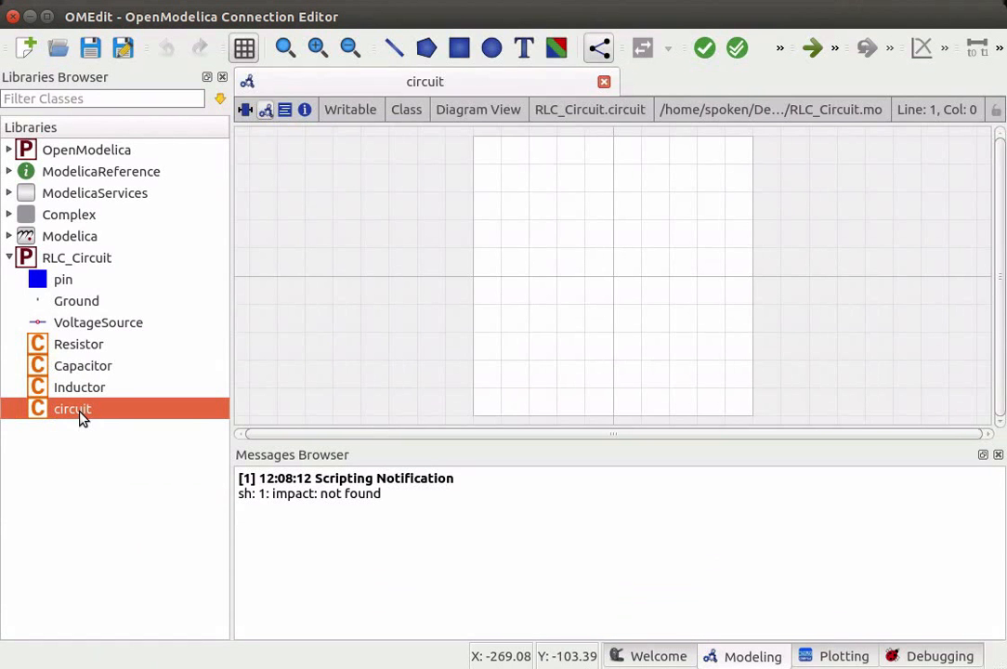
pyautogui.click(285, 112)
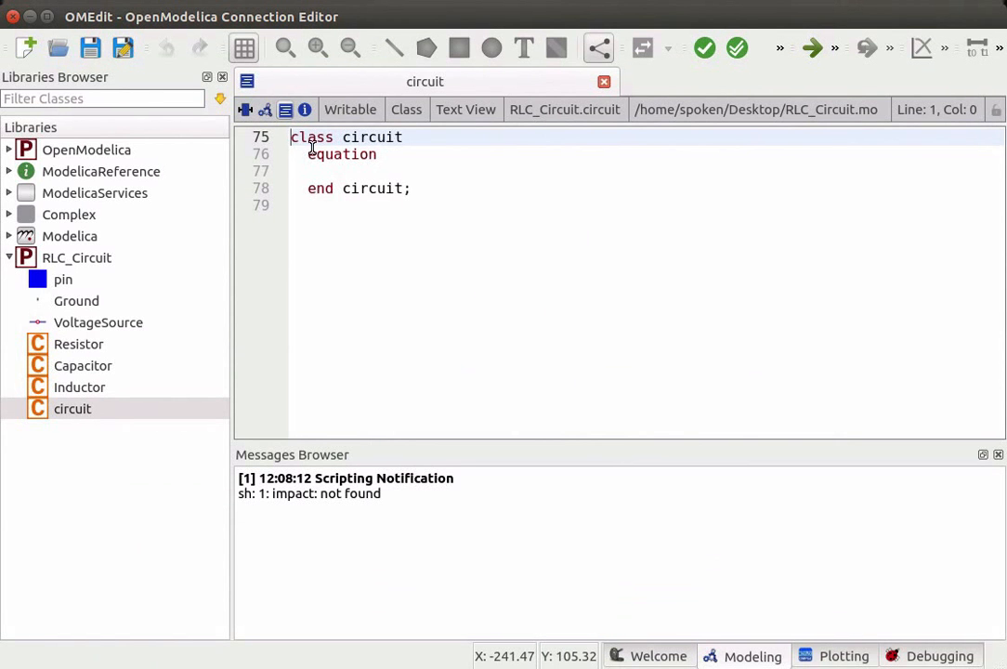
pyautogui.click(266, 110)
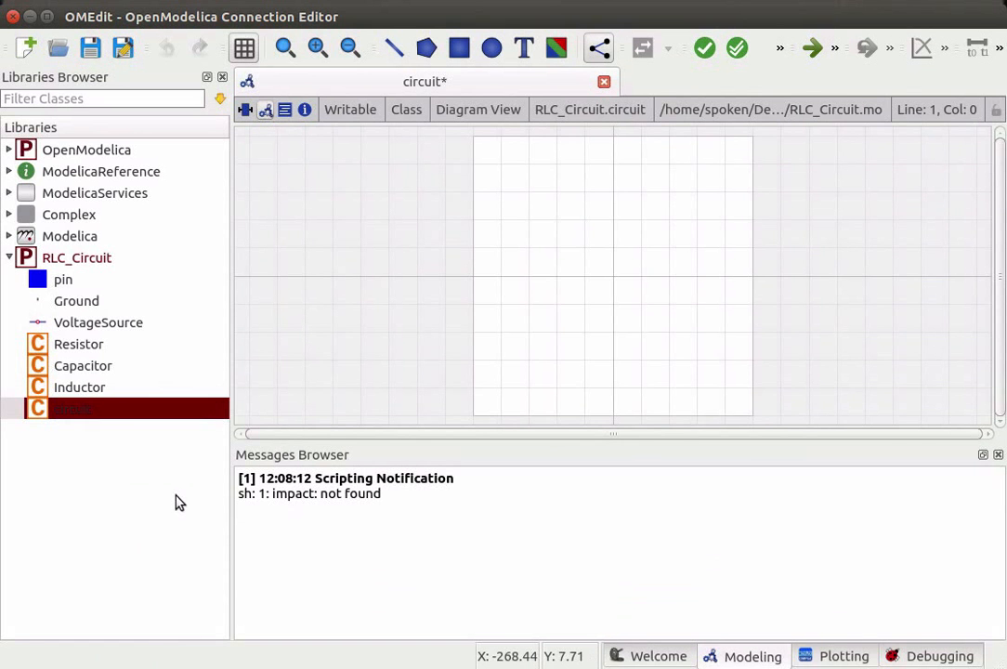
# - Drag a Resistor component onto the circuit diagram and name it R
pyautogui.click(105, 346)
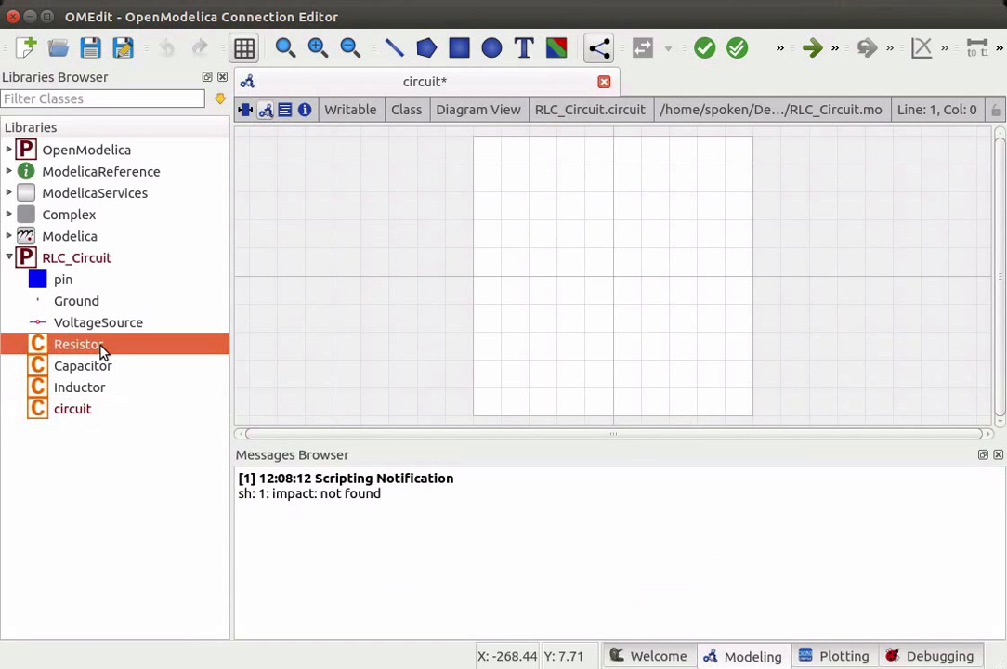
pyautogui.moveTo(103, 348); pyautogui.dragTo(523, 277)
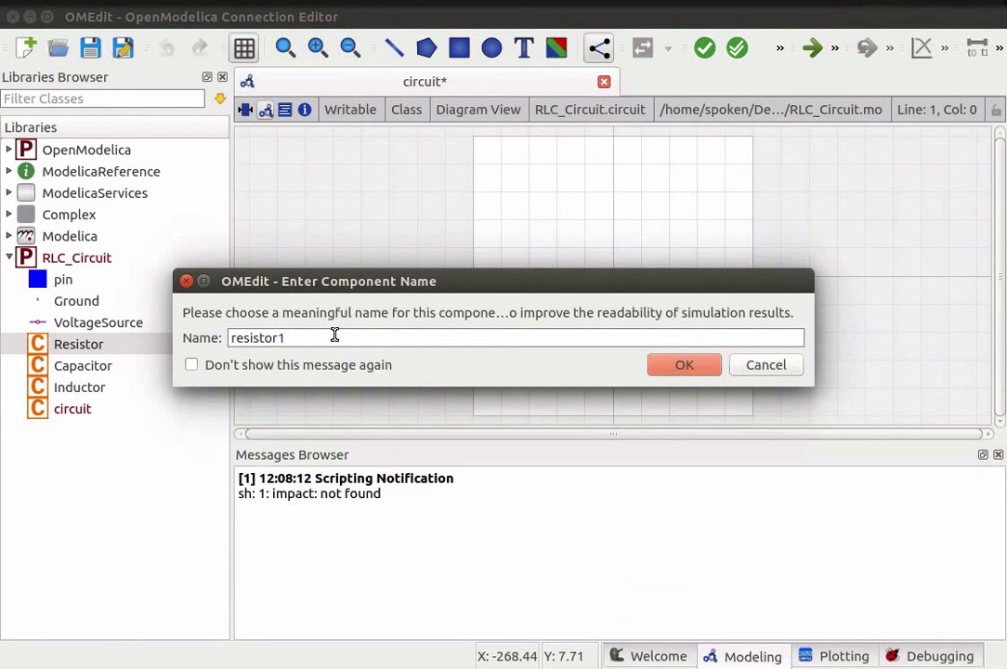
pyautogui.press('BackSpace')
pyautogui.press('BackSpace')
pyautogui.press('BackSpace')
pyautogui.press('BackSpace')
pyautogui.press('BackSpace')
pyautogui.press('BackSpace')
pyautogui.press('BackSpace')
pyautogui.press('BackSpace')
pyautogui.press('BackSpace')
pyautogui.write('R')
pyautogui.click(678, 366)
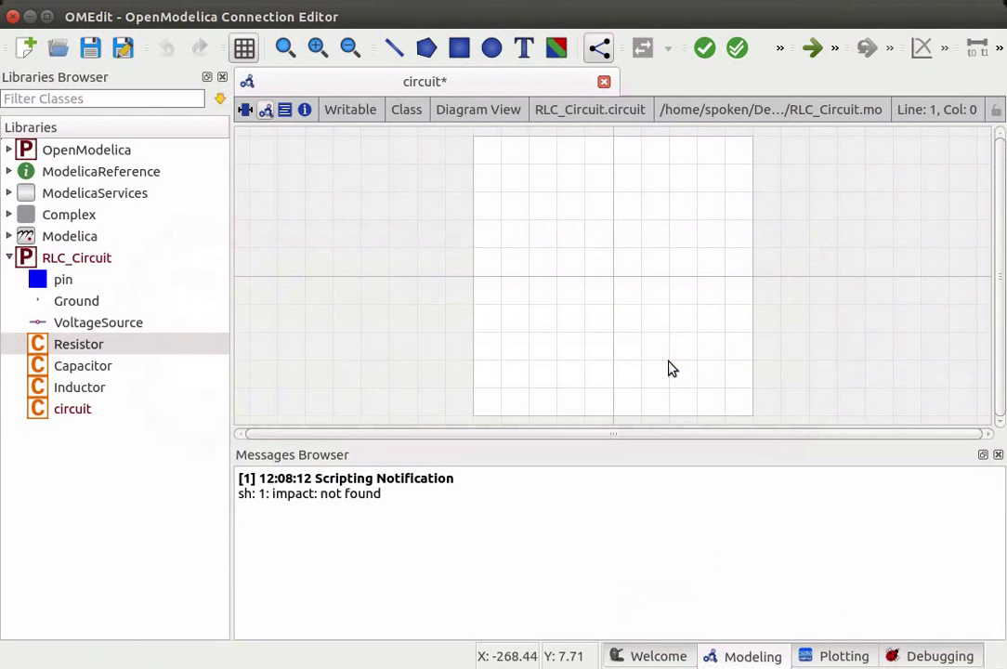
# - Place an Inductor component to the right of R and name it L
pyautogui.click(102, 396)
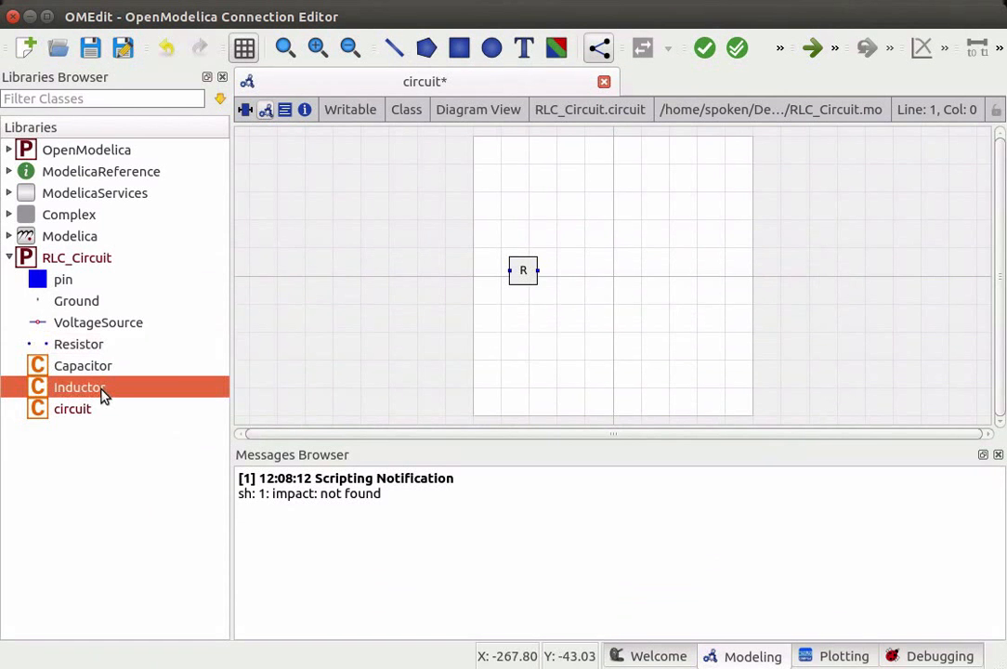
pyautogui.moveTo(103, 396)
pyautogui.mouseDown()
pyautogui.moveTo(583, 288)
pyautogui.moveTo(589, 271)
pyautogui.mouseUp()
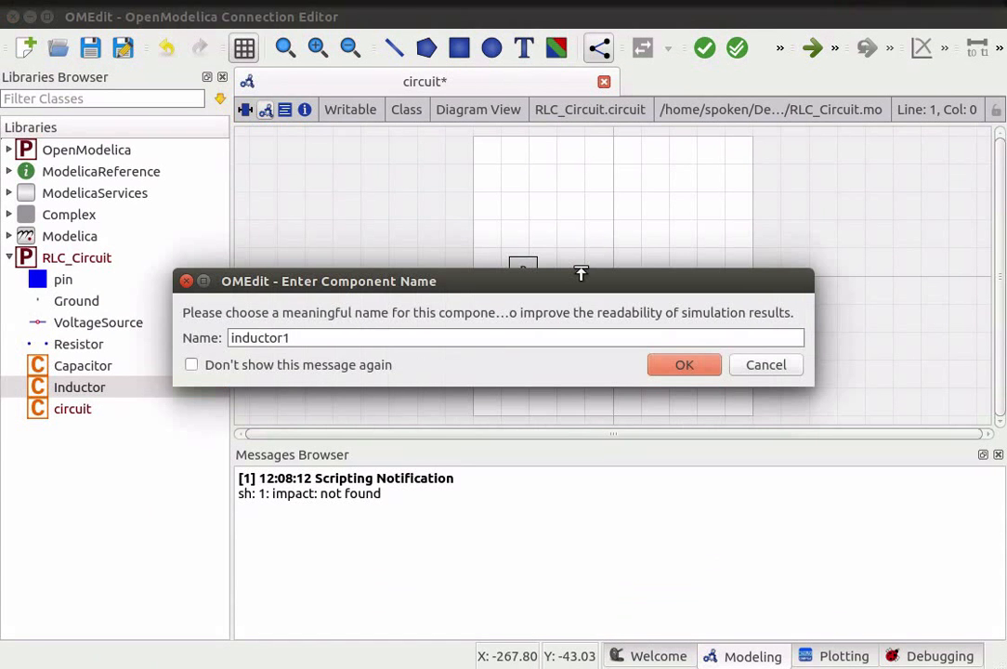
pyautogui.press('BackSpace')
pyautogui.press('BackSpace')
pyautogui.press('BackSpace')
pyautogui.press('BackSpace')
pyautogui.press('BackSpace')
pyautogui.press('BackSpace')
pyautogui.press('BackSpace')
pyautogui.press('BackSpace')
pyautogui.press('BackSpace')
pyautogui.write('L')
pyautogui.click(685, 366)
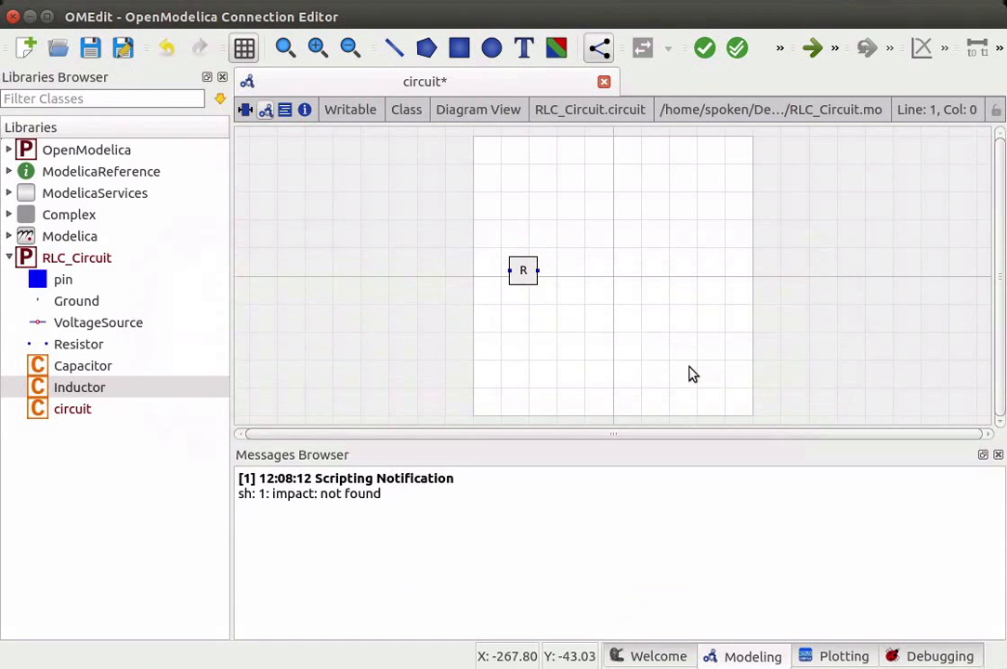
# - Place a Capacitor component to the right of L and name it C
pyautogui.click(78, 368)
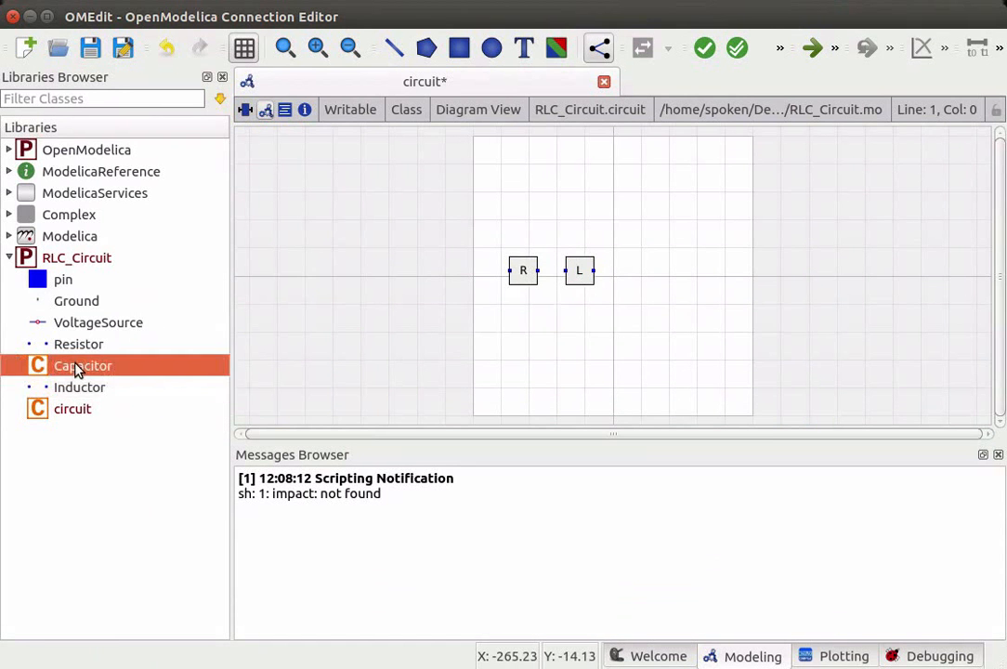
pyautogui.moveTo(78, 368); pyautogui.dragTo(642, 272)
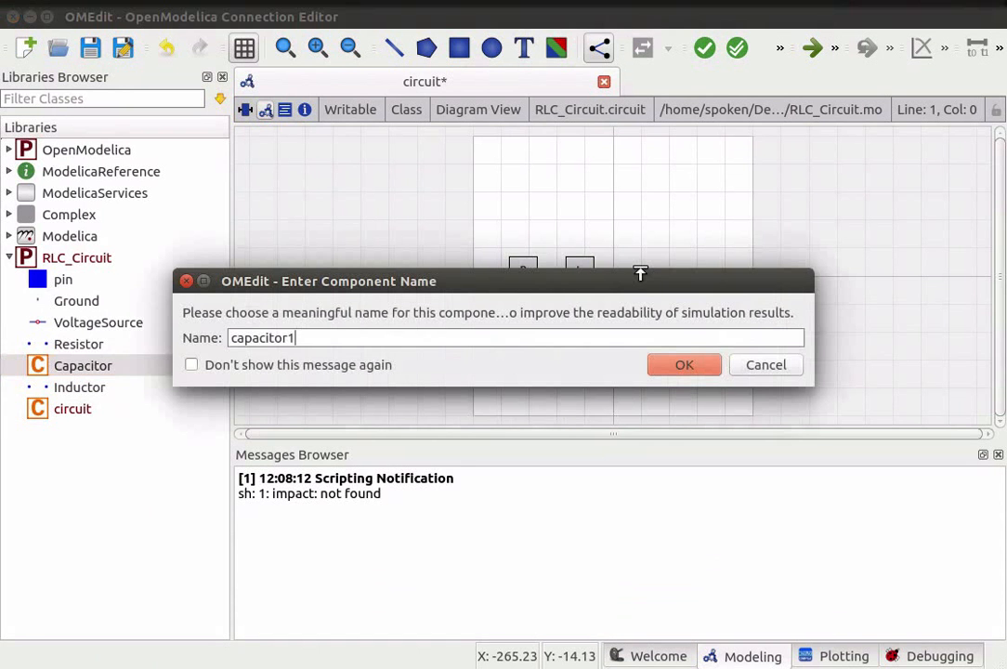
pyautogui.press('BackSpace')
pyautogui.press('BackSpace')
pyautogui.press('BackSpace')
pyautogui.press('BackSpace')
pyautogui.press('BackSpace')
pyautogui.press('BackSpace')
pyautogui.press('BackSpace')
pyautogui.press('BackSpace')
pyautogui.press('BackSpace')
pyautogui.press('BackSpace')
pyautogui.write('C')
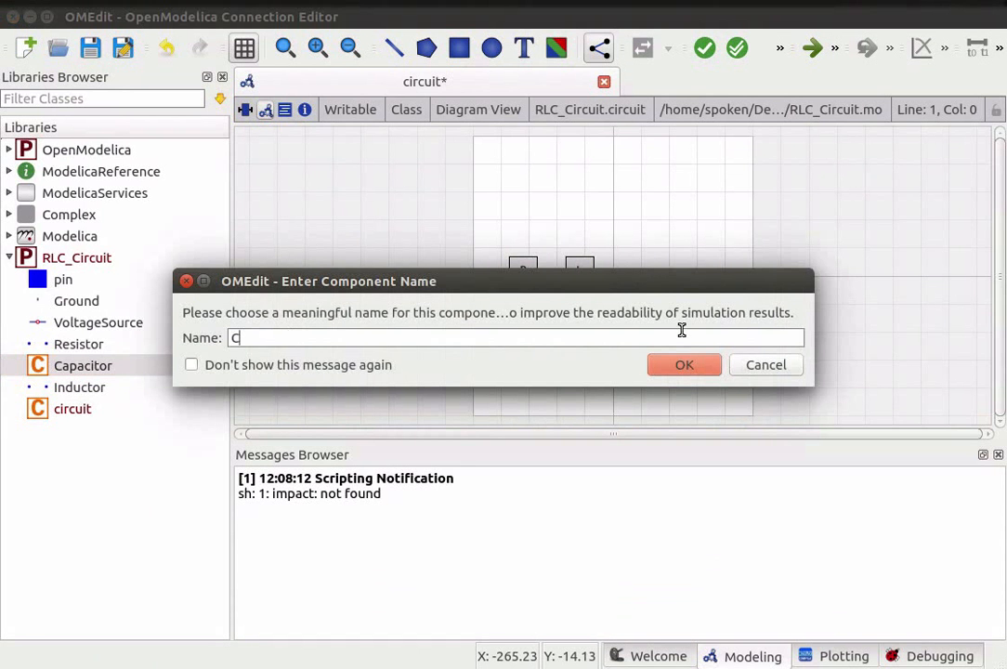
pyautogui.click(704, 366)
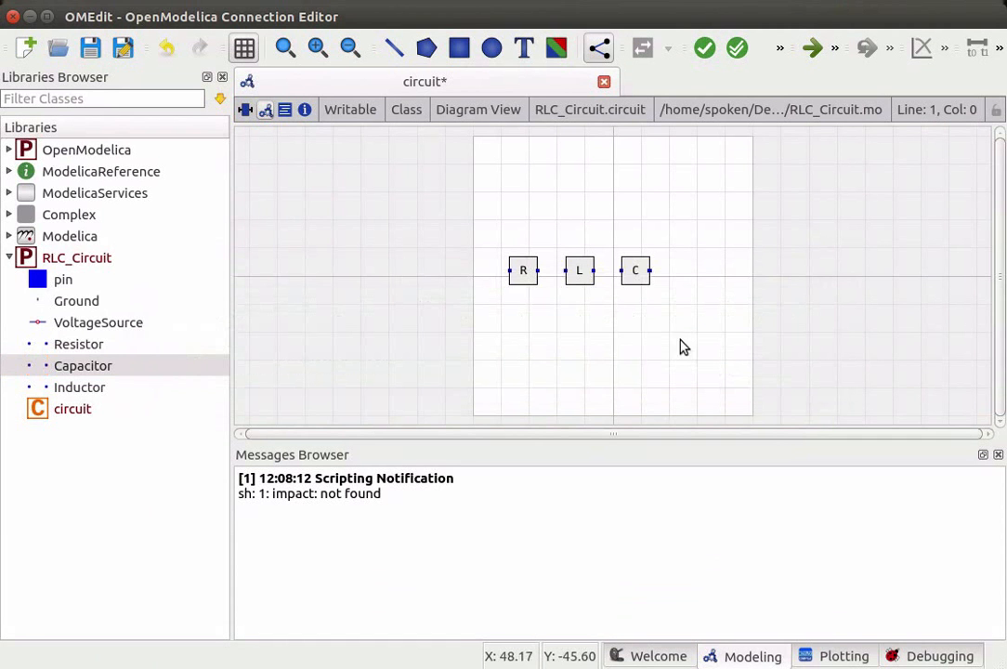
# - Place a VoltageSource component above the inductor and name it ACVoltage
pyautogui.click(113, 324)
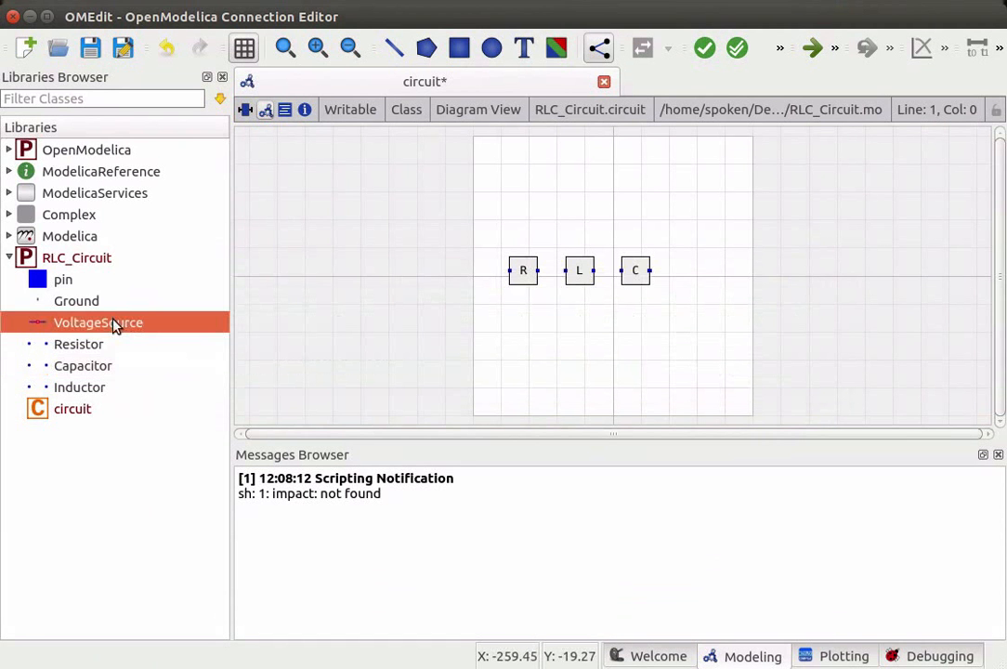
pyautogui.moveTo(114, 325); pyautogui.dragTo(594, 203)
pyautogui.moveTo(595, 203); pyautogui.dragTo(592, 203)
pyautogui.press('BackSpace')
pyautogui.press('BackSpace')
pyautogui.press('BackSpace')
pyautogui.press('BackSpace')
pyautogui.press('BackSpace')
pyautogui.press('BackSpace')
pyautogui.press('BackSpace')
pyautogui.press('BackSpace')
pyautogui.press('BackSpace')
pyautogui.press('BackSpace')
pyautogui.press('BackSpace')
pyautogui.press('BackSpace')
pyautogui.press('BackSpace')
pyautogui.press('BackSpace')
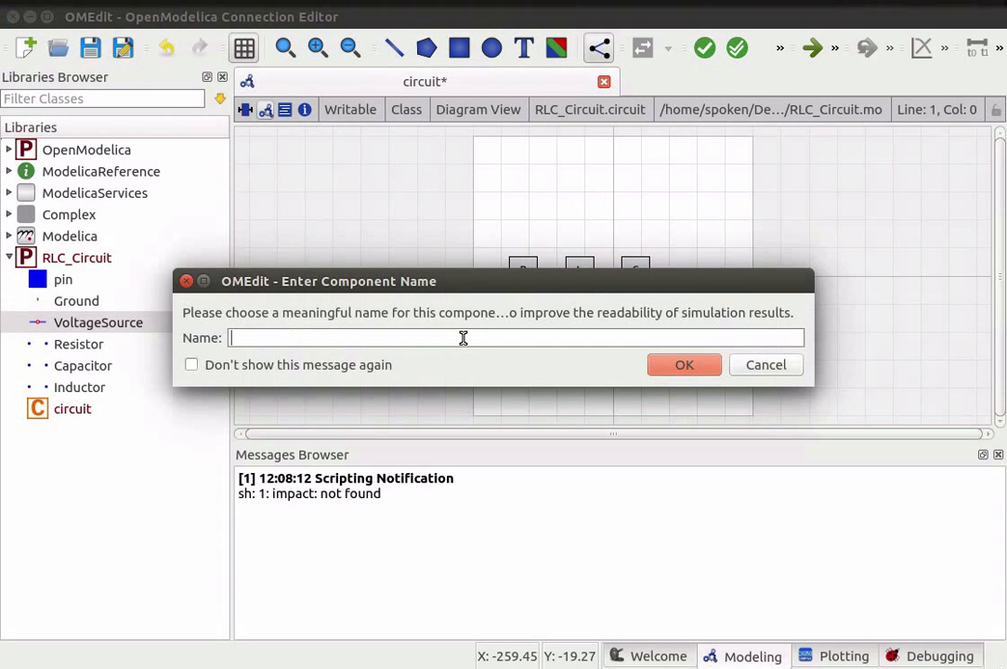
pyautogui.write('ACVoltage')
pyautogui.click(685, 365)
pyautogui.click(688, 371)
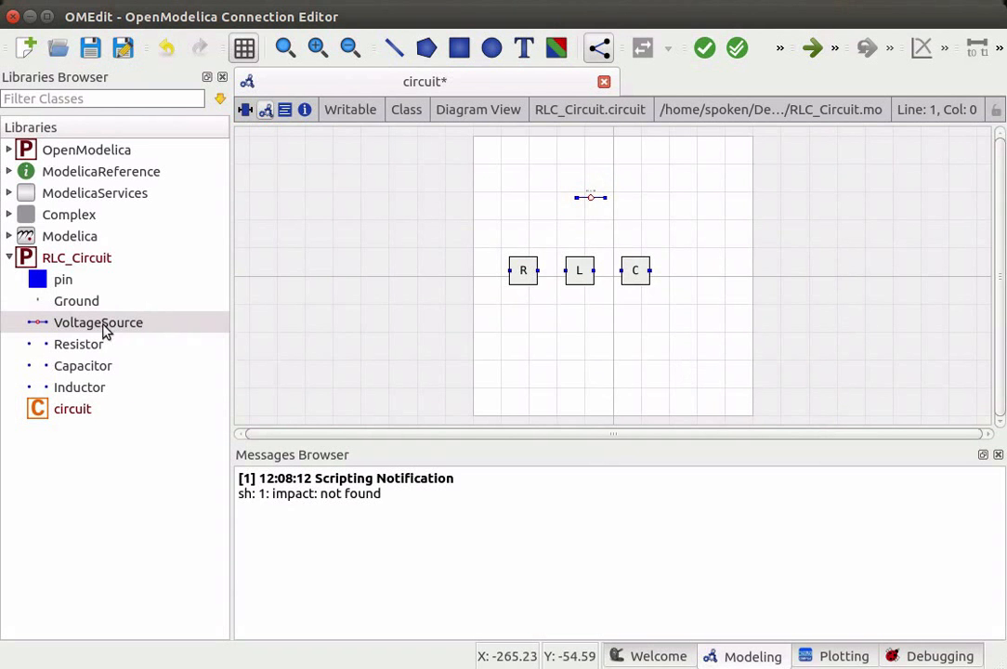
# - Place a Ground component below the inductor and name it G
pyautogui.click(90, 306)
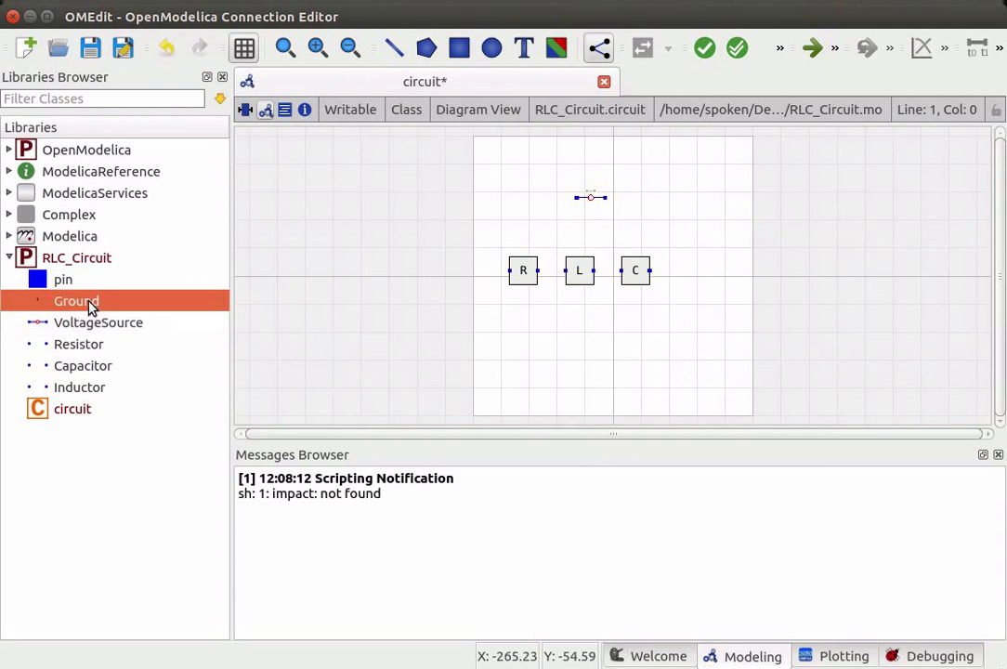
pyautogui.moveTo(90, 307); pyautogui.dragTo(600, 323)
pyautogui.moveTo(600, 323); pyautogui.dragTo(601, 323)
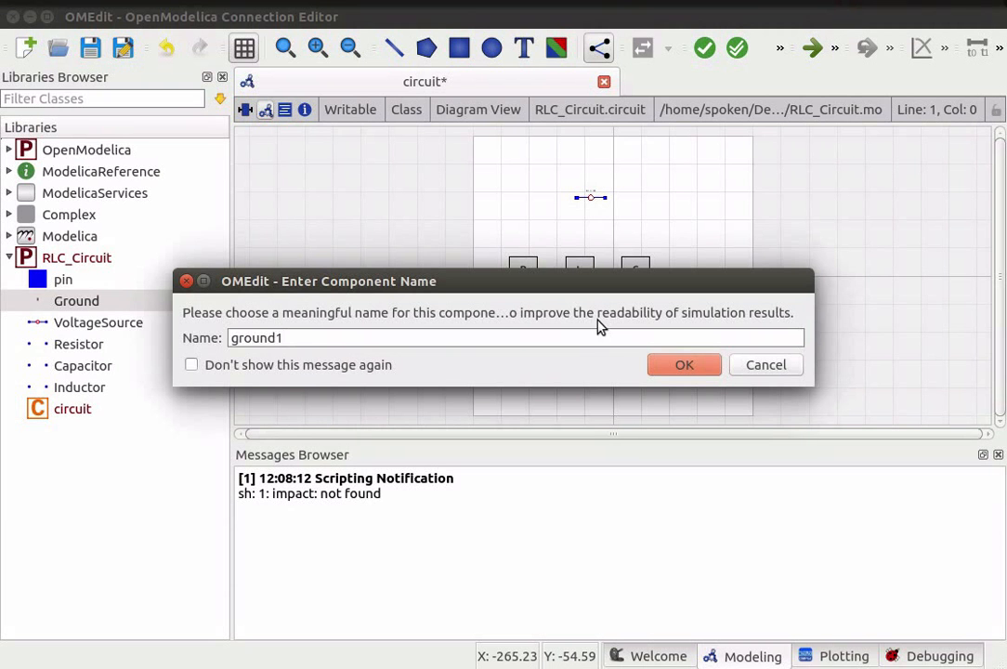
pyautogui.press('BackSpace')
pyautogui.press('BackSpace')
pyautogui.press('BackSpace')
pyautogui.press('BackSpace')
pyautogui.press('BackSpace')
pyautogui.press('BackSpace')
pyautogui.press('BackSpace')
pyautogui.write('G')
pyautogui.click(681, 366)
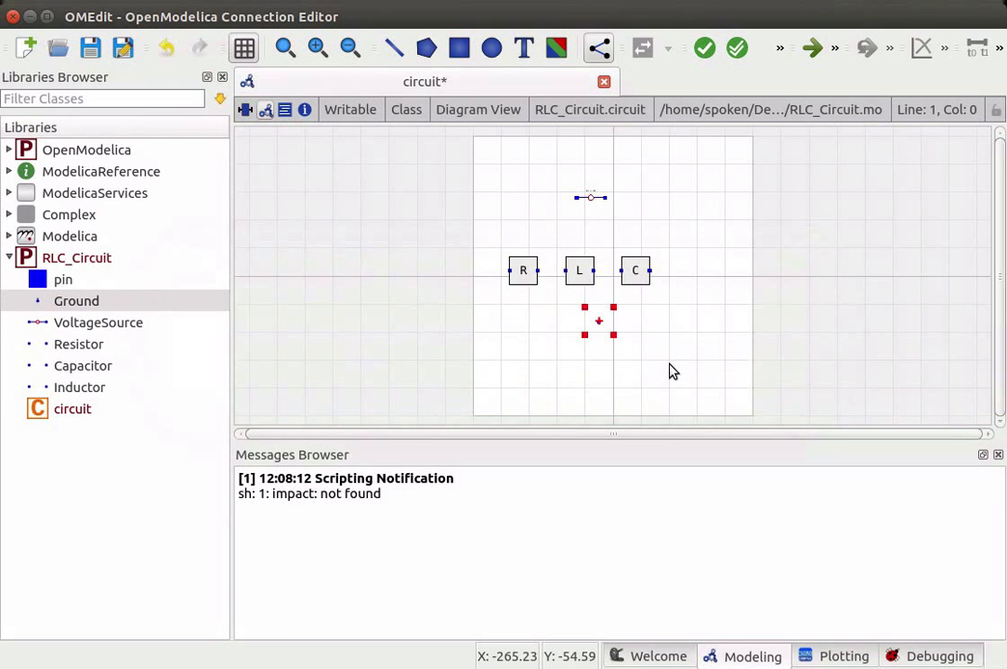
pyautogui.click(673, 372)
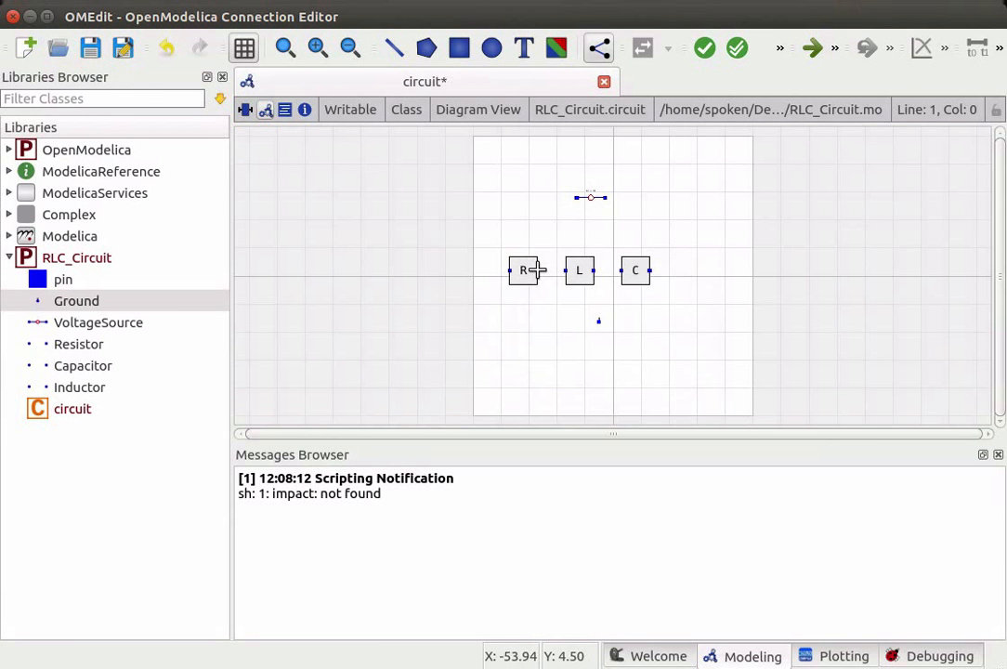
# - Connect R's right pin to L's left pin, and L's right pin to C's left pin
pyautogui.click(537, 269)
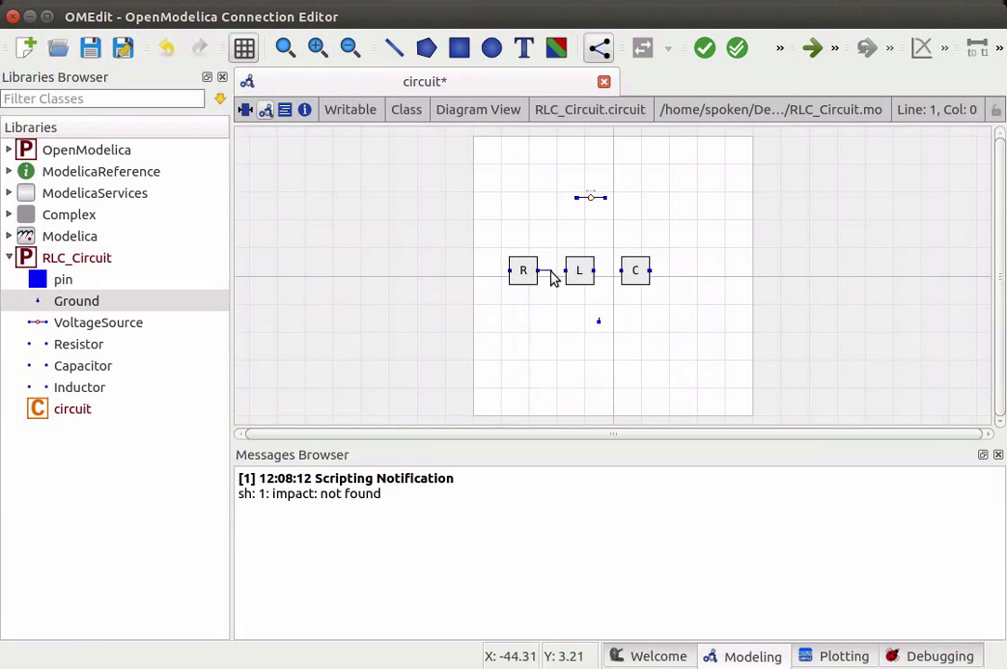
pyautogui.click(564, 271)
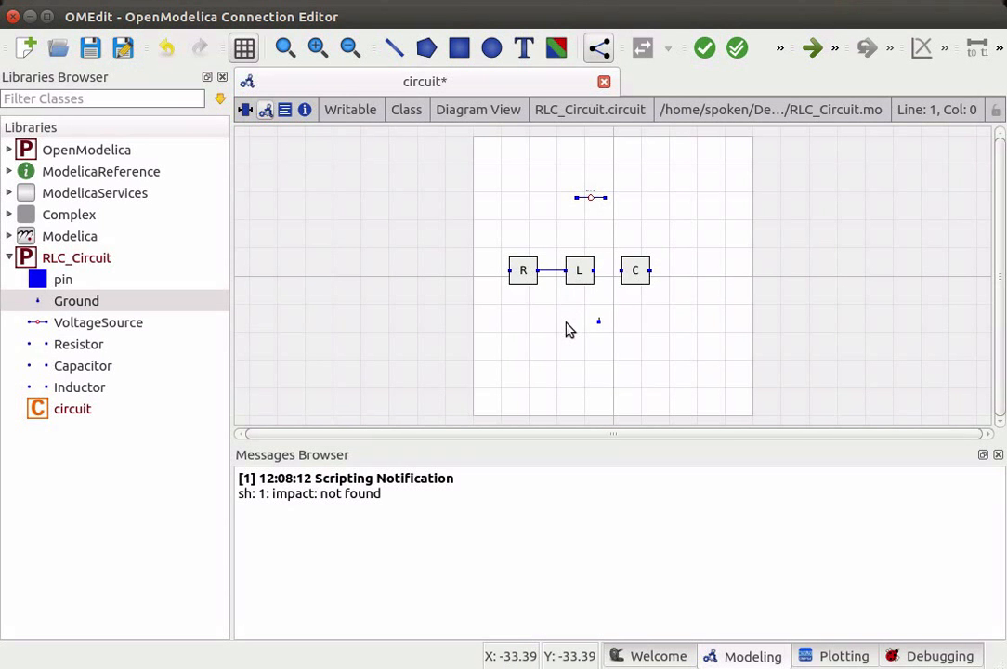
pyautogui.click(593, 271)
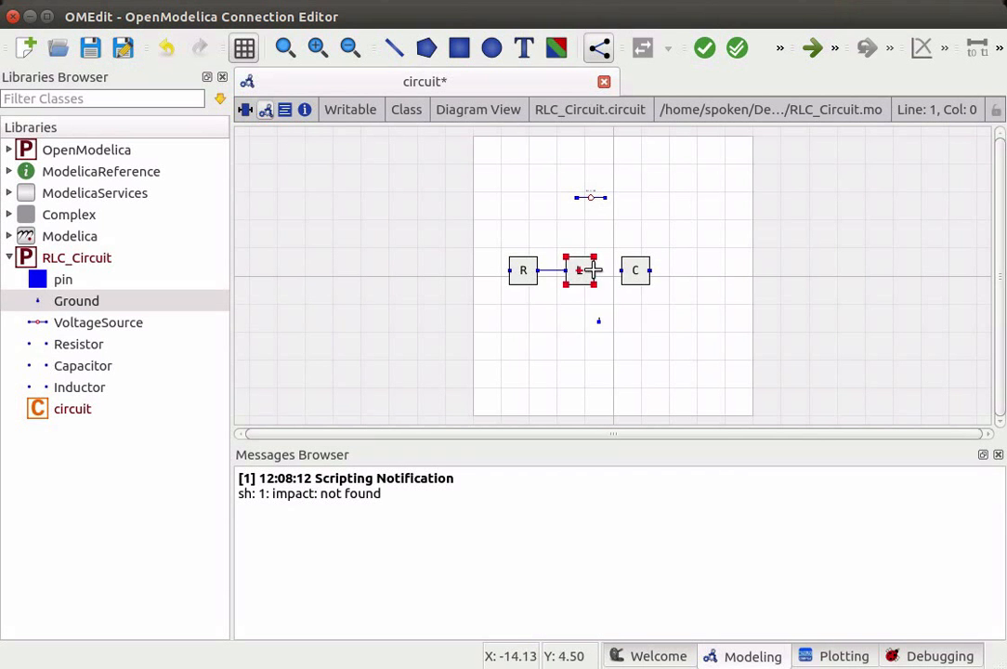
pyautogui.click(618, 273)
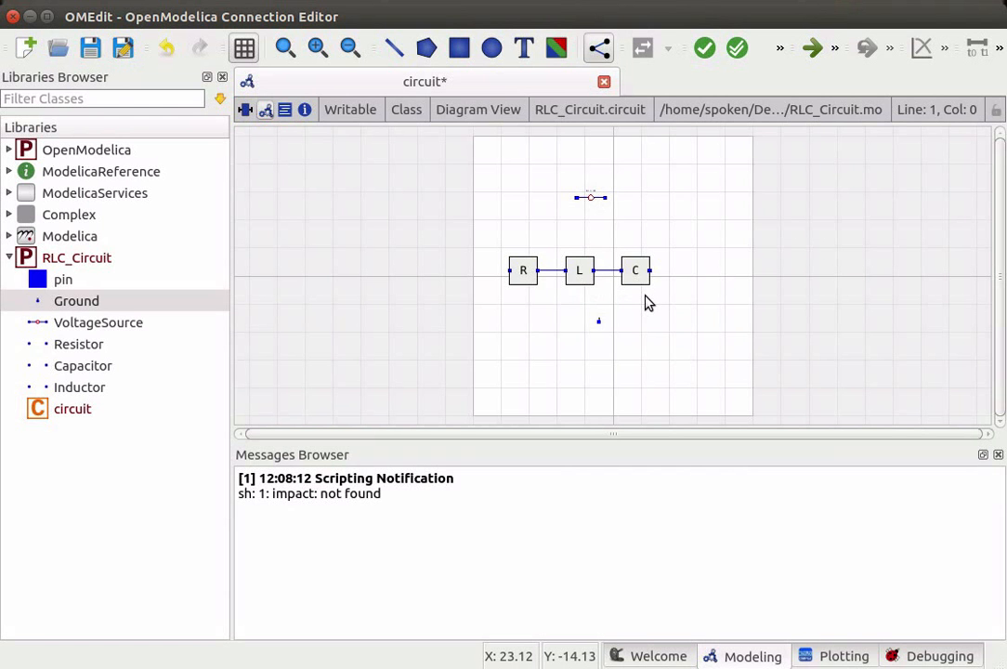
# - Connect R's left pin to the voltage source's left pin
pyautogui.click(510, 271)
pyautogui.click(509, 271)
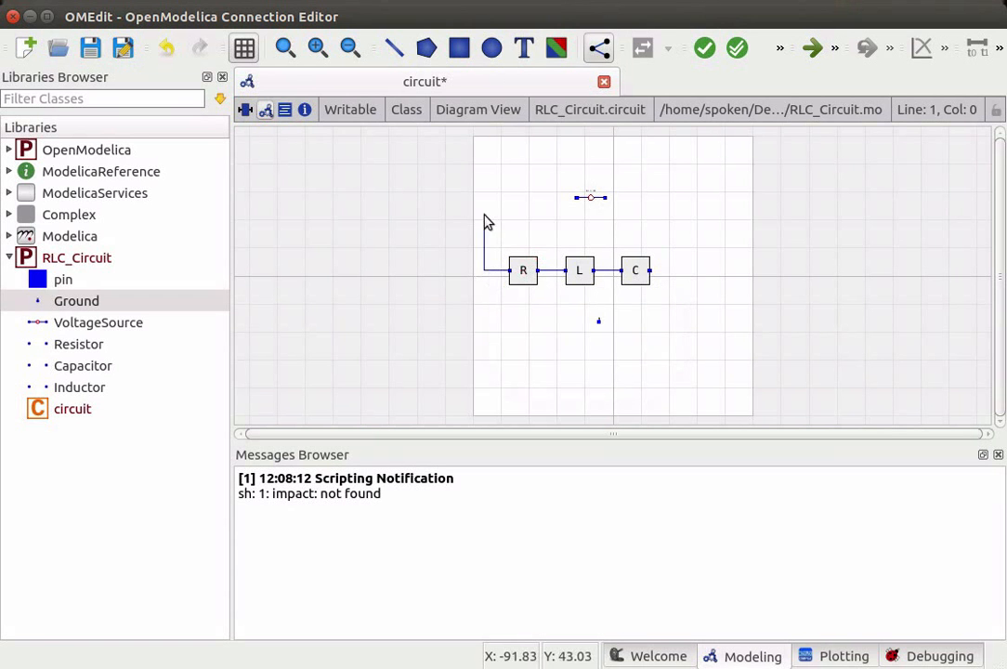
pyautogui.click(577, 197)
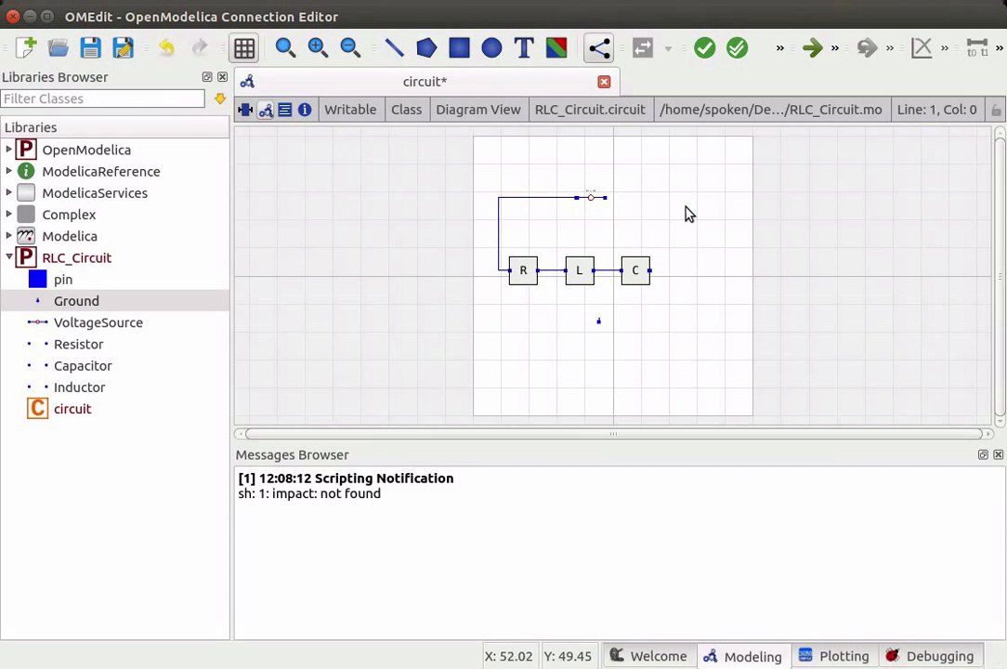
# - Connect C's right pin to the voltage source's right pin and save the model
pyautogui.click(651, 271)
pyautogui.click(606, 199)
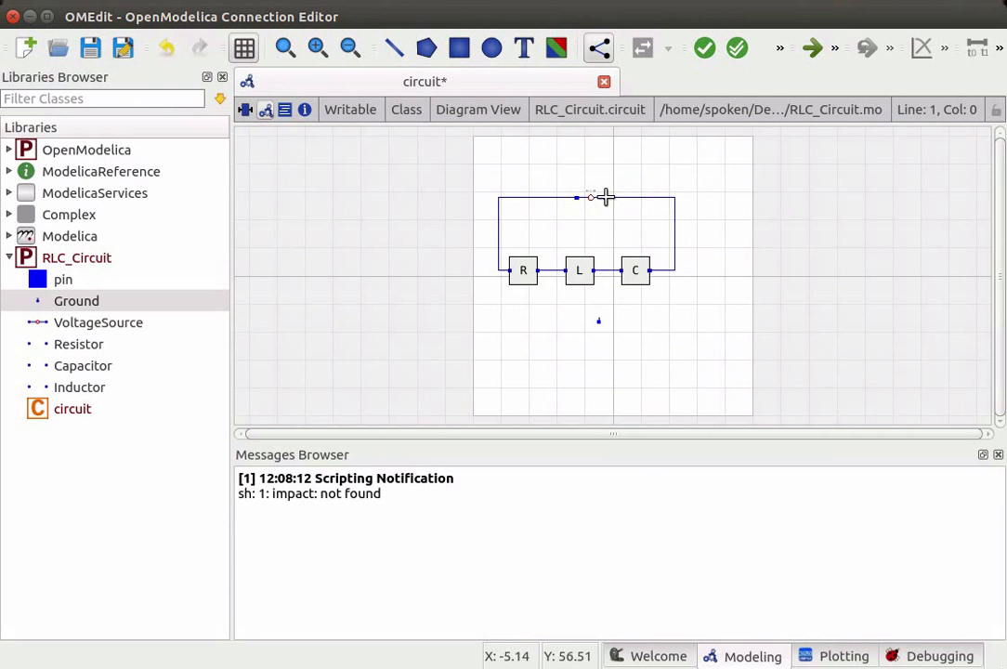
pyautogui.click(605, 196)
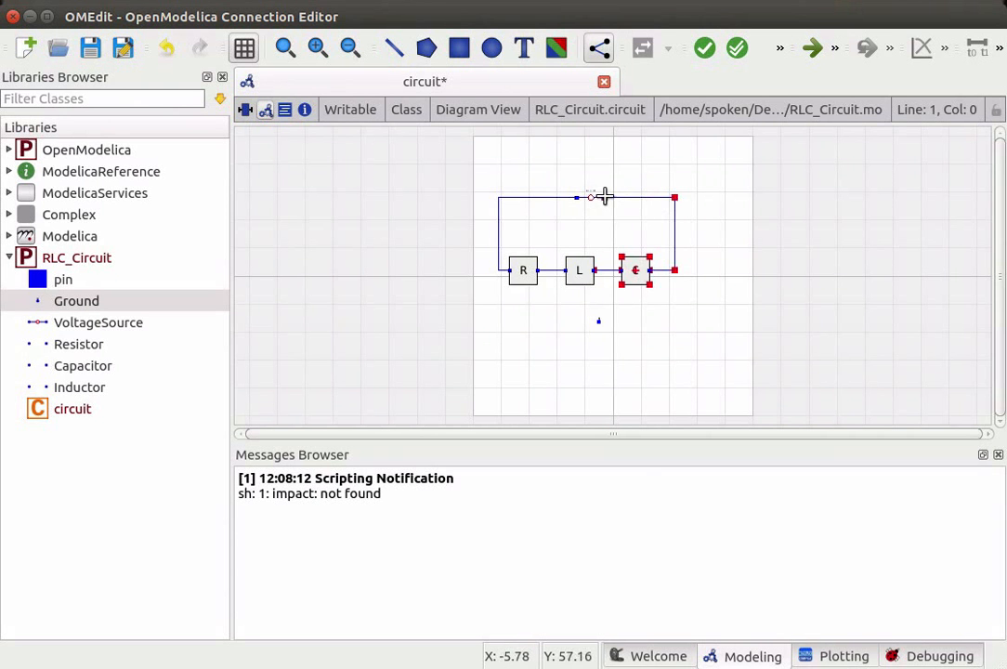
pyautogui.click(691, 338)
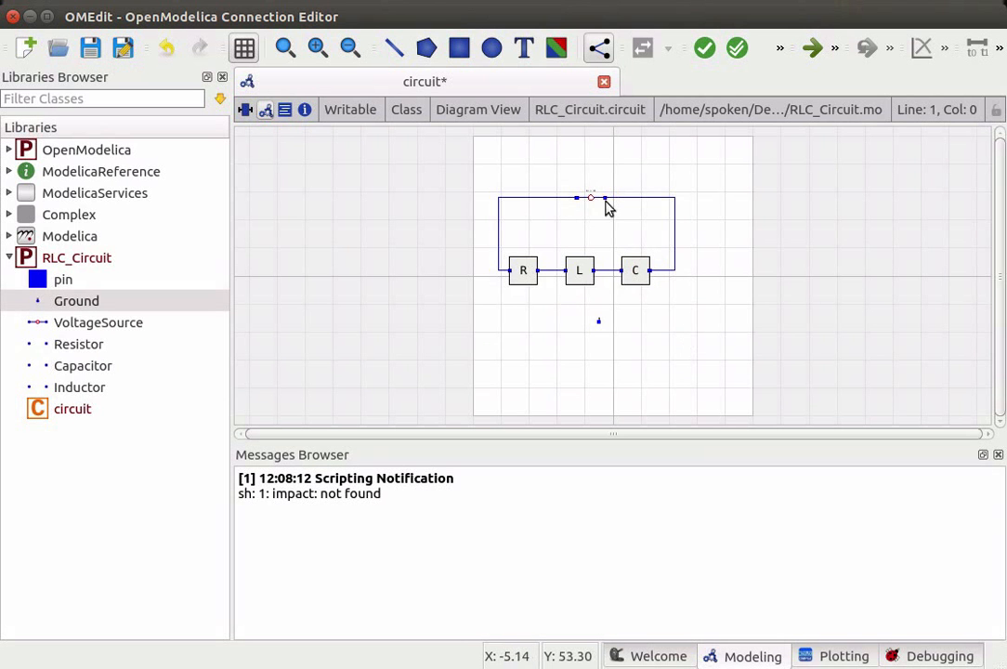
pyautogui.hotkey('ctrl', 's')
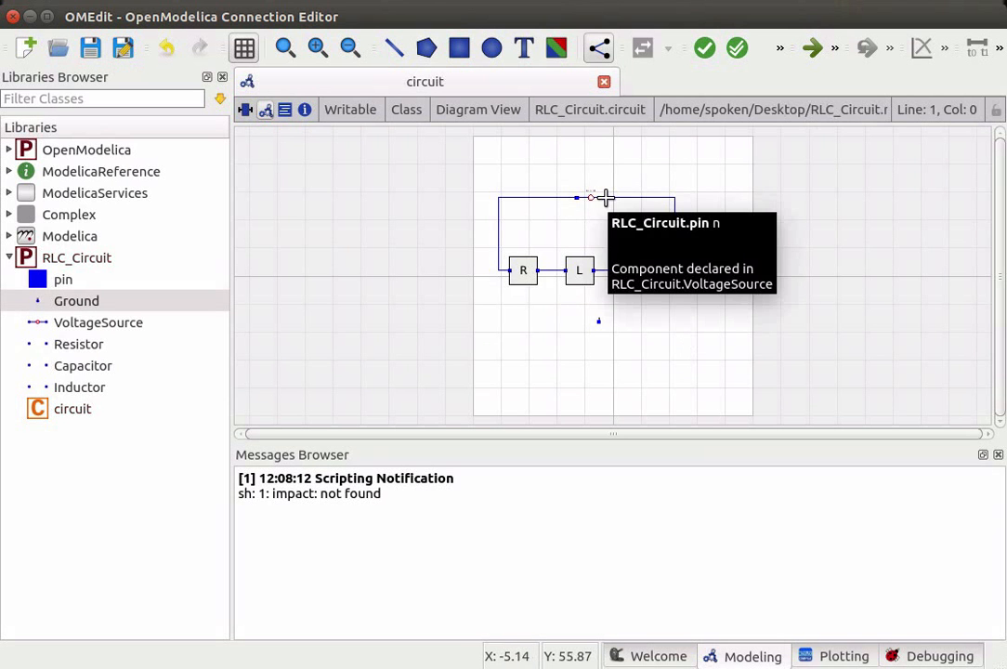
# - Connect the voltage source's right pin to the ground and save the model
pyautogui.moveTo(605, 197); pyautogui.dragTo(608, 327)
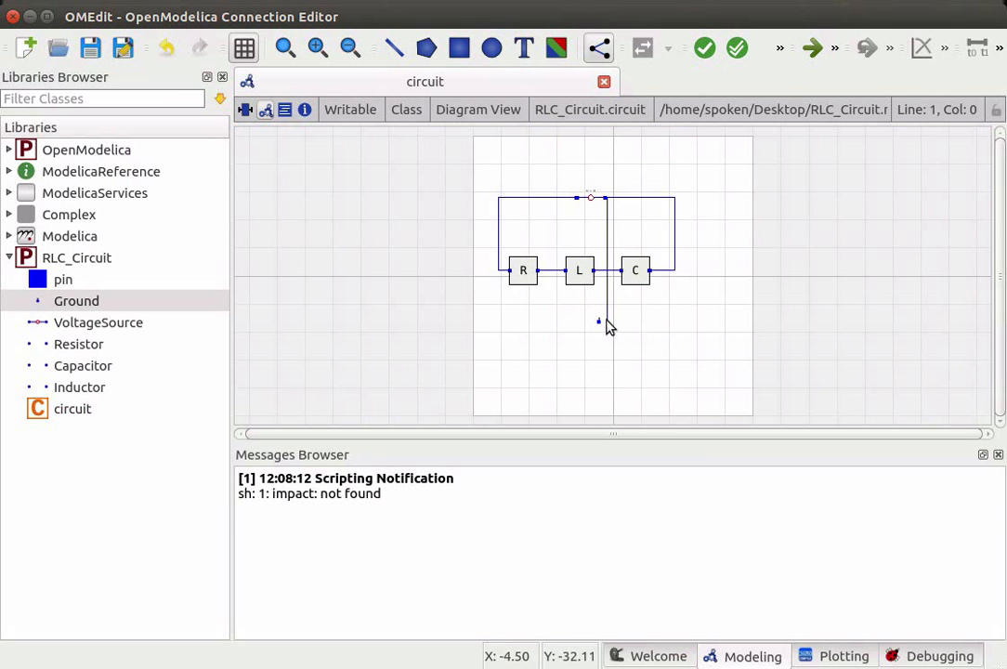
pyautogui.click(607, 321)
pyautogui.click(598, 321)
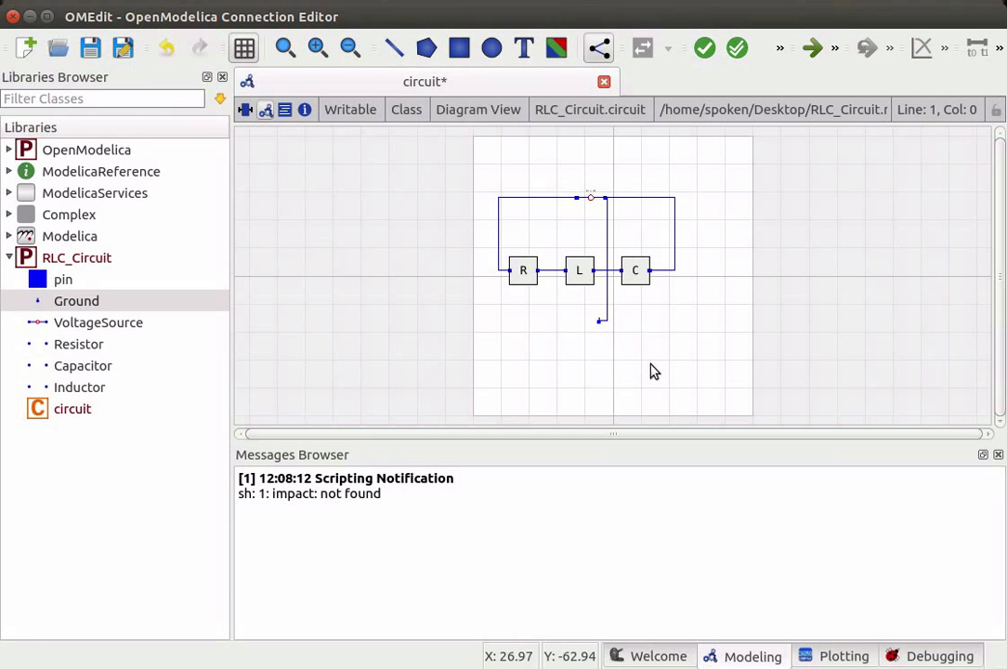
pyautogui.hotkey('ctrl', 's')
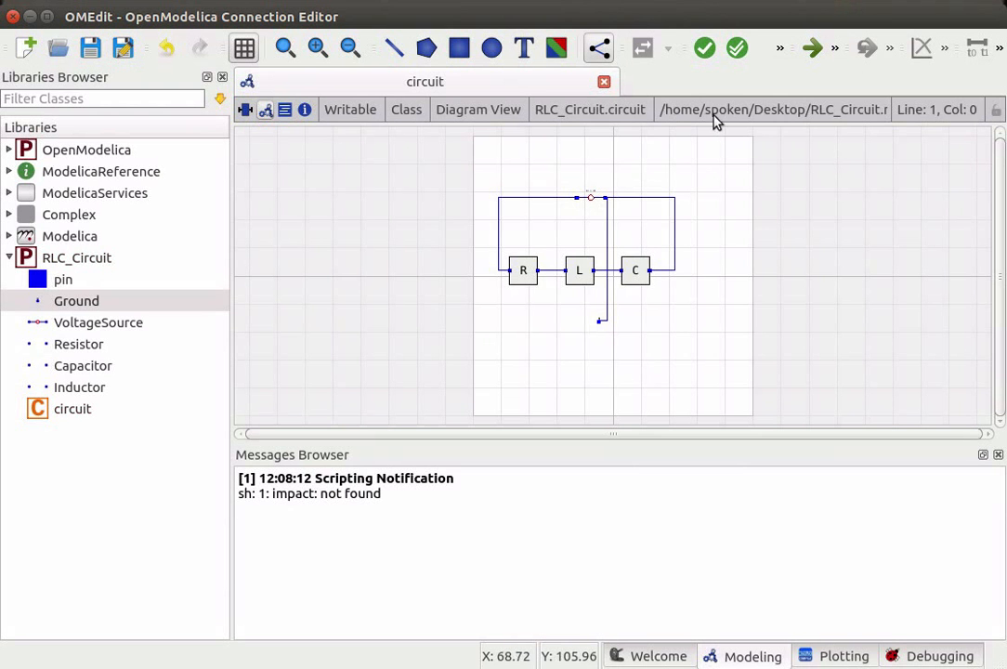
# - Check the circuit model, simulate it, and close the simulation output window
pyautogui.click(738, 59)
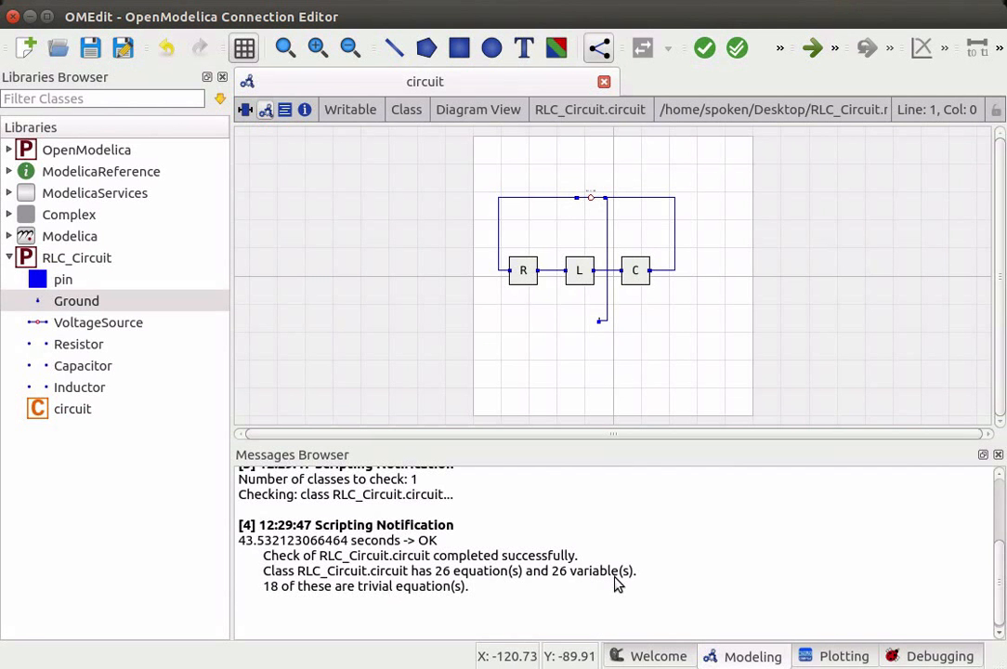
pyautogui.click(809, 56)
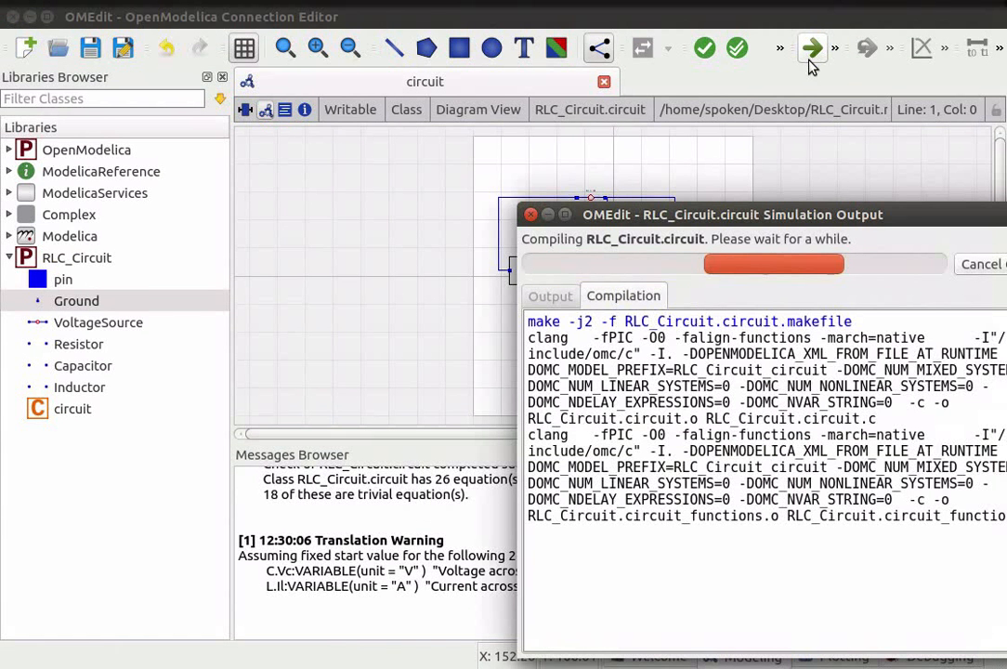
pyautogui.moveTo(895, 220); pyautogui.dragTo(688, 153)
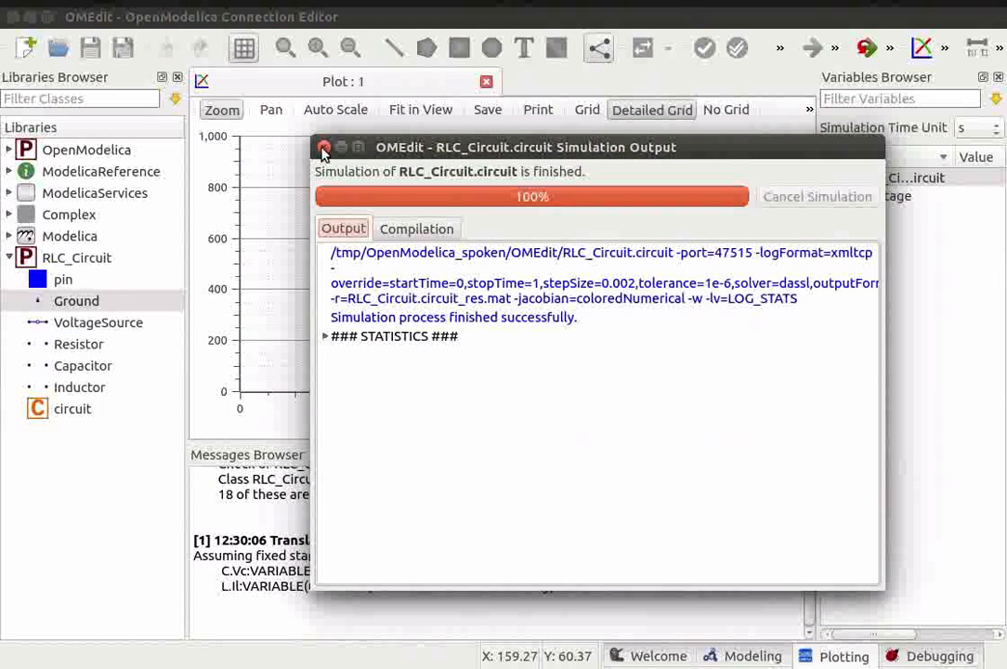
pyautogui.click(322, 147)
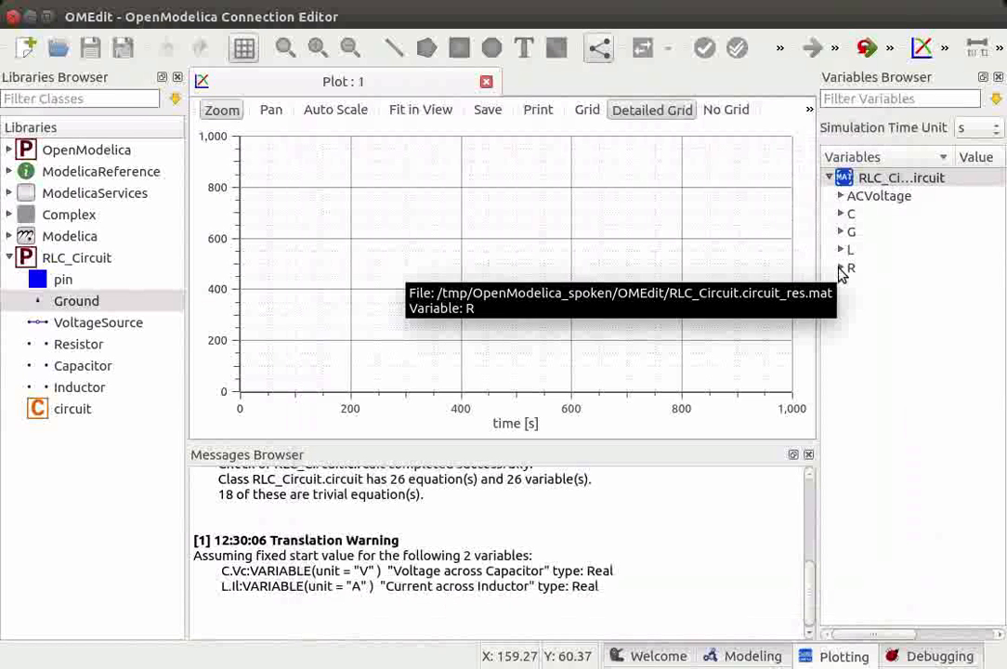
# - Expand the resistor R's variables and plot its current Ir
pyautogui.click(841, 269)
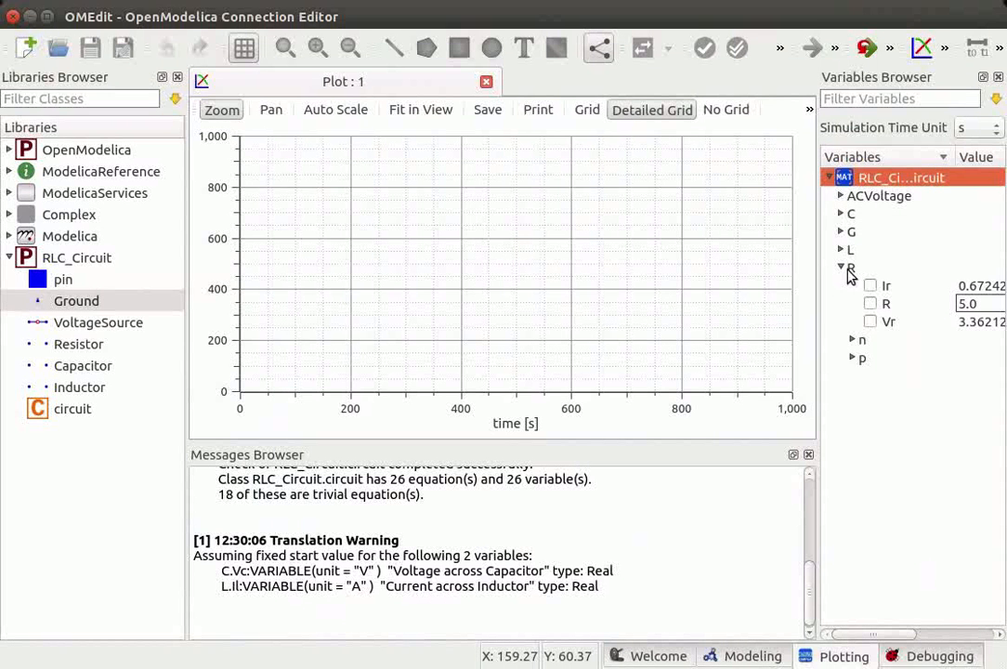
pyautogui.click(871, 287)
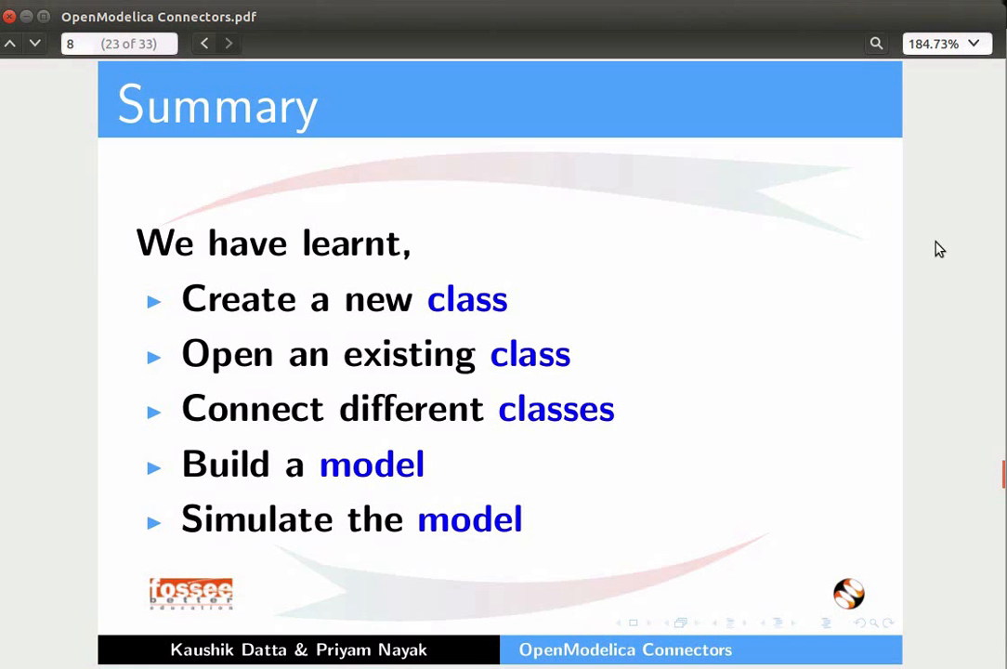
pyautogui.press('pagedown')
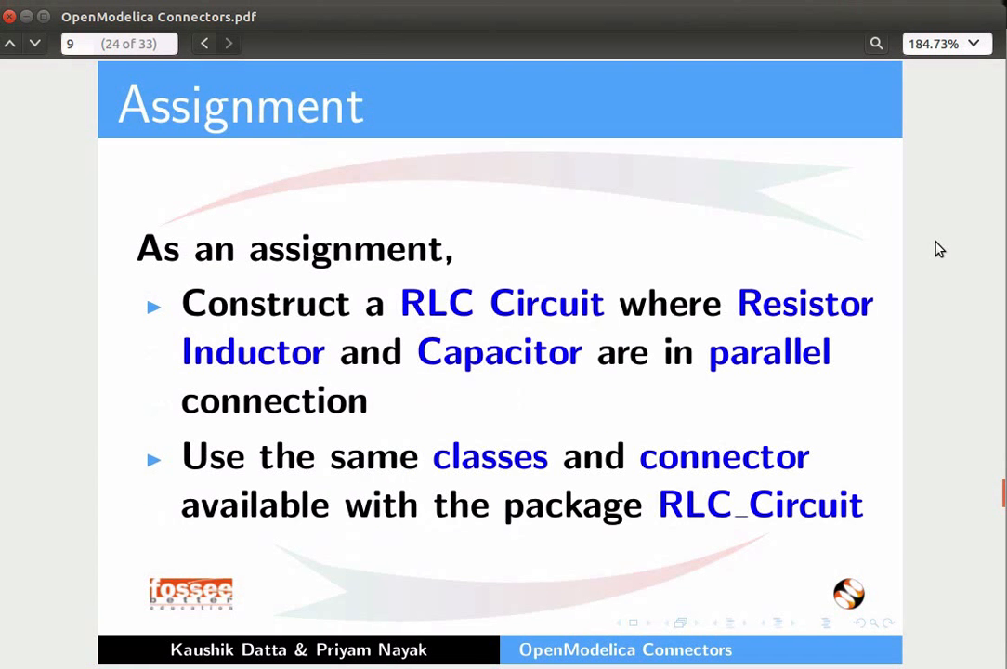